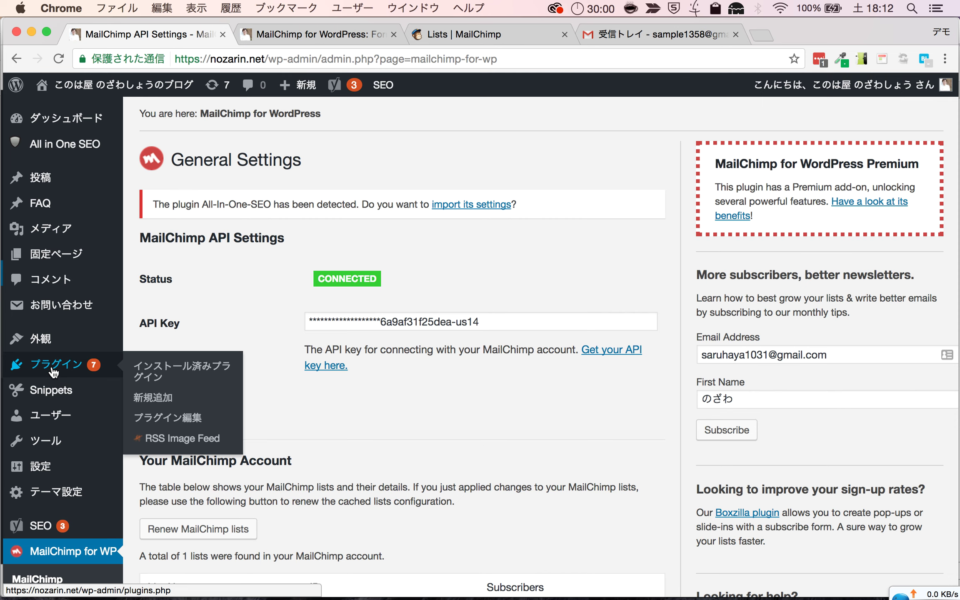
Step: Open the page for adding plugins in a separate tab and search for MailChimp for WordPress
super+click(153, 404)
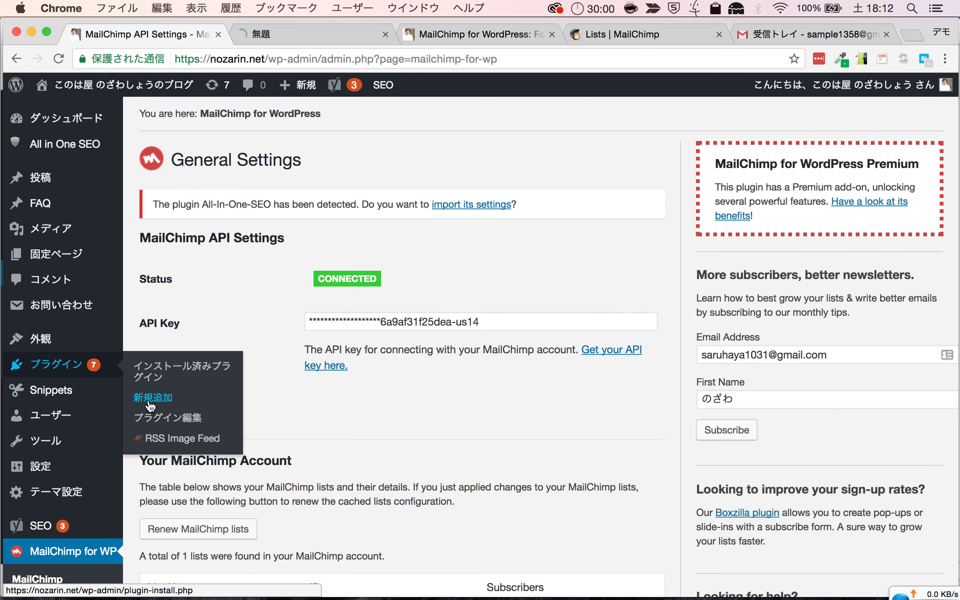
click(361, 37)
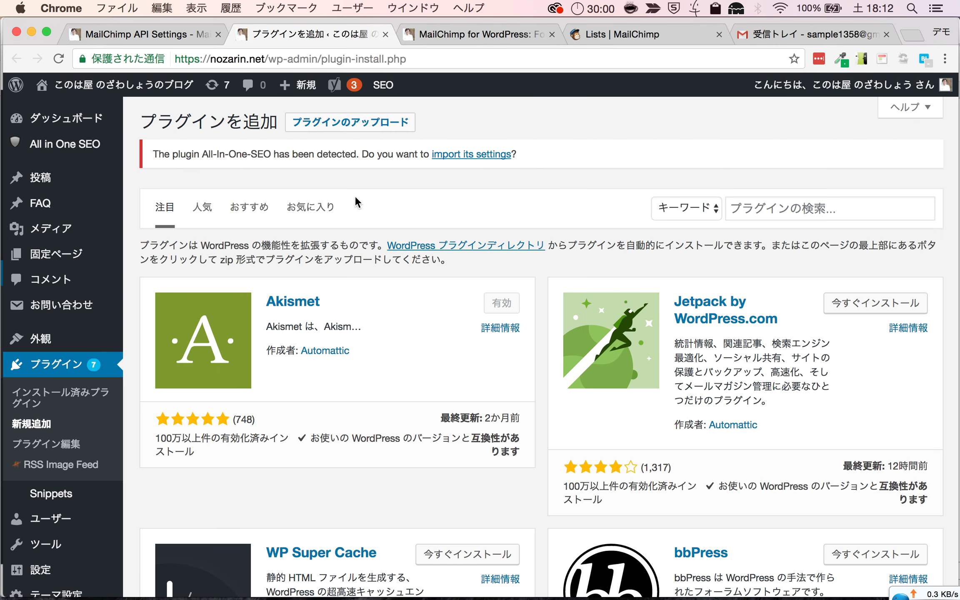
click(744, 213)
key(super+shift+v)
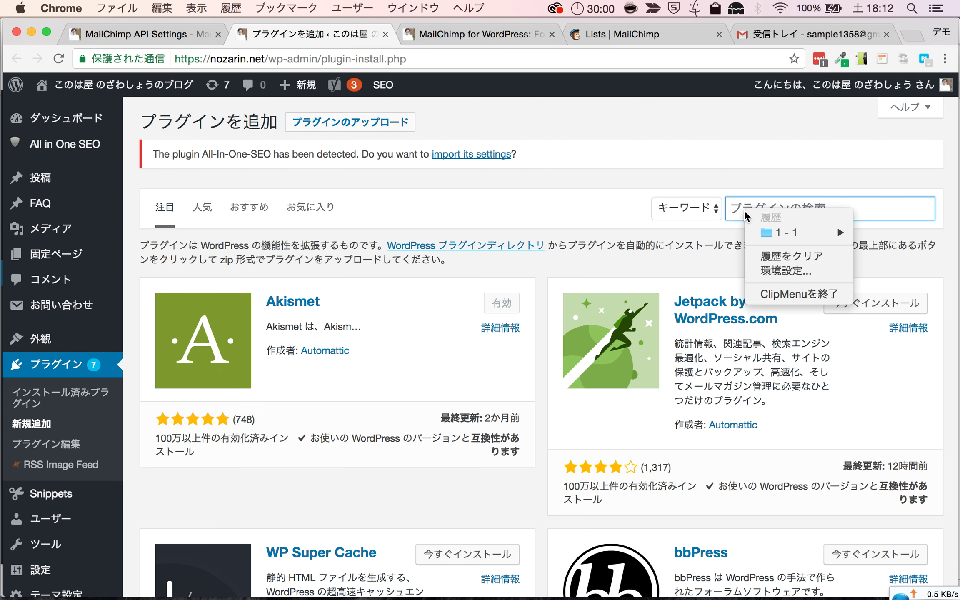
key(Down)
key(Right)
key(Return)
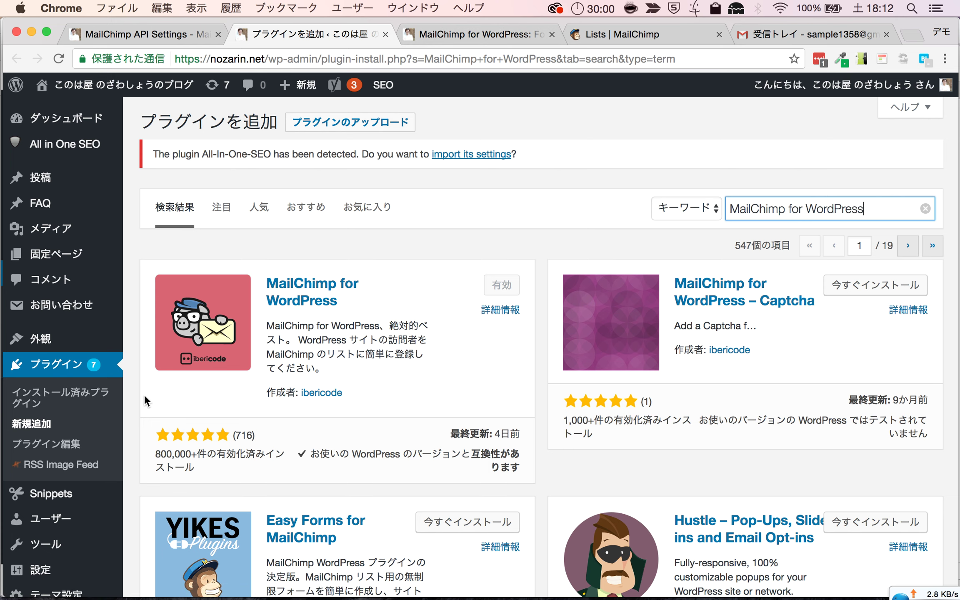
Step: Locate the MailChimp for WP entry in the WordPress admin menu and close the plugin search page
scroll(123, 450, down, 5)
mouse_move(69, 470)
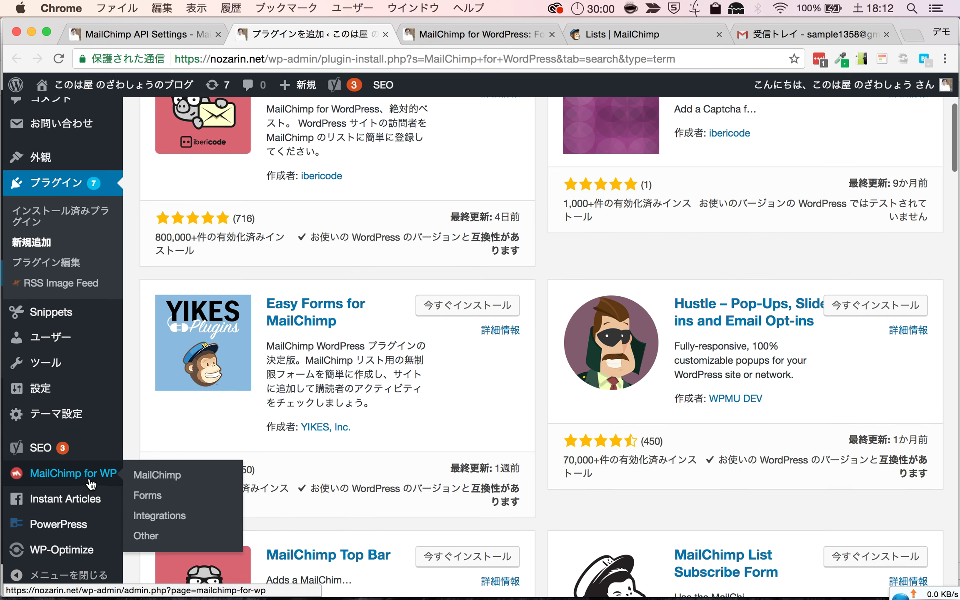
click(385, 34)
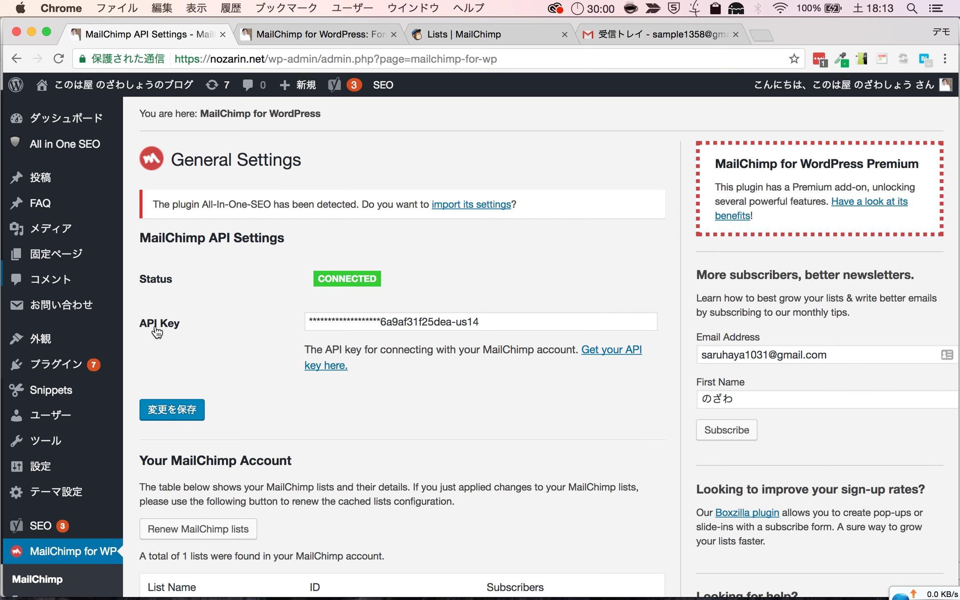
Step: Glance at the MailChimp lists, then open MailChimp's API keys page from the plugin settings and examine the account's keys
click(473, 37)
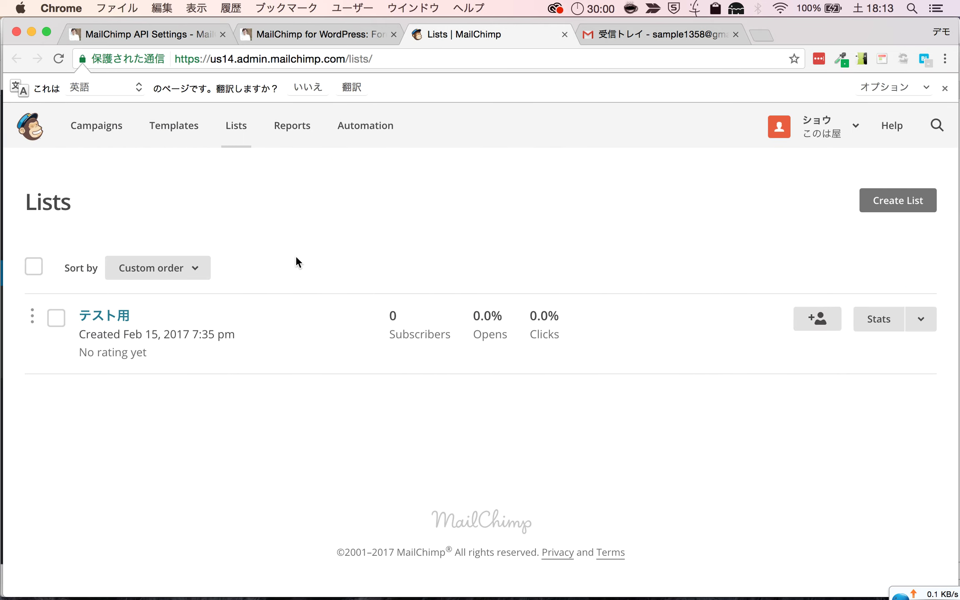
click(190, 38)
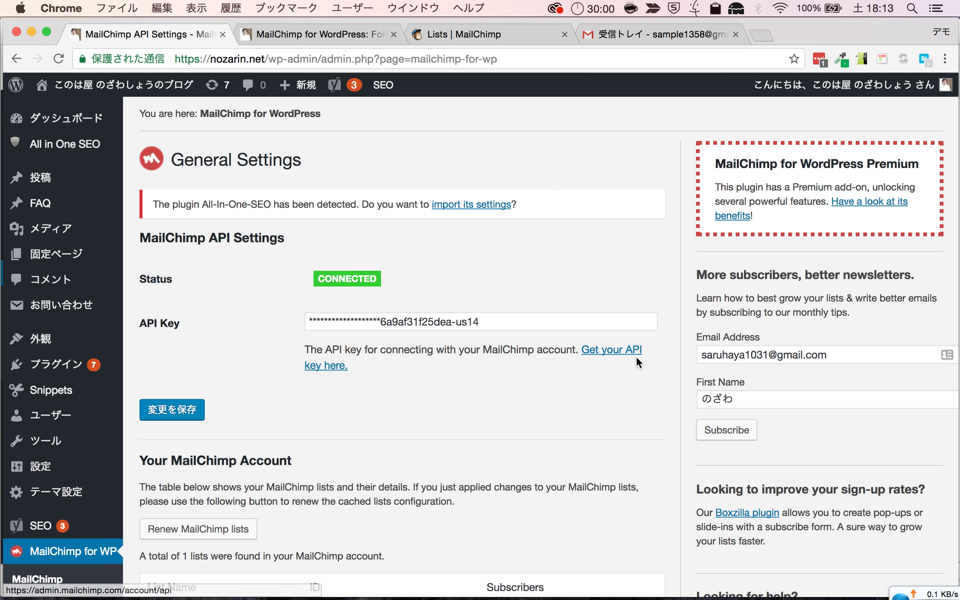
click(617, 350)
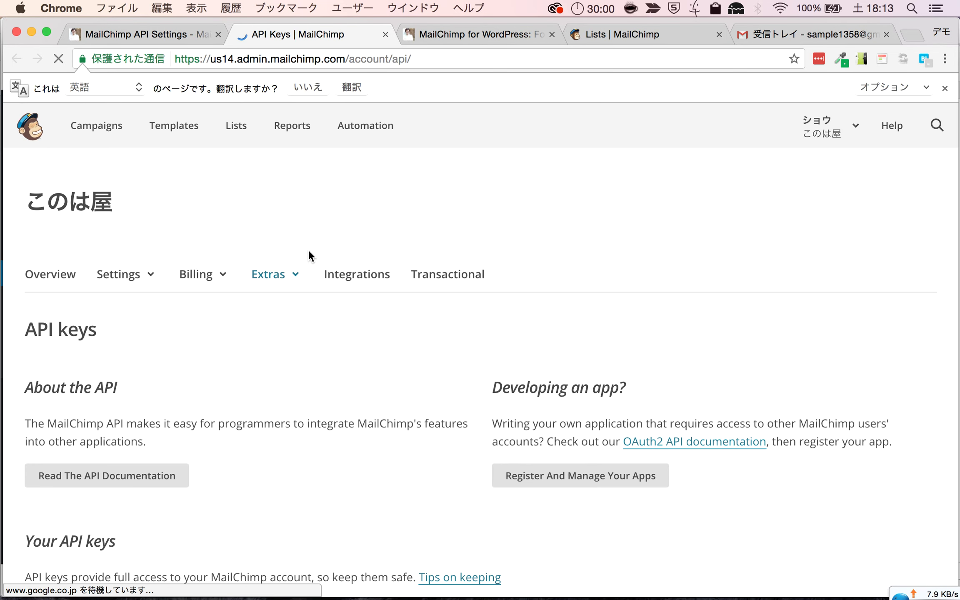
scroll(272, 334, down, 2)
scroll(271, 329, down, 6)
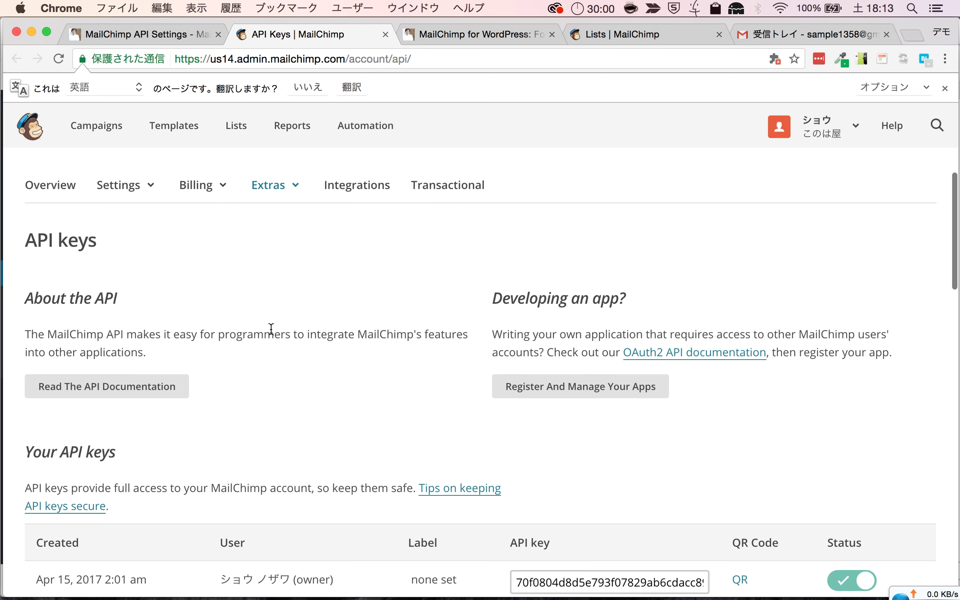
scroll(270, 332, down, 5)
scroll(271, 331, up, 6)
scroll(270, 328, down, 1)
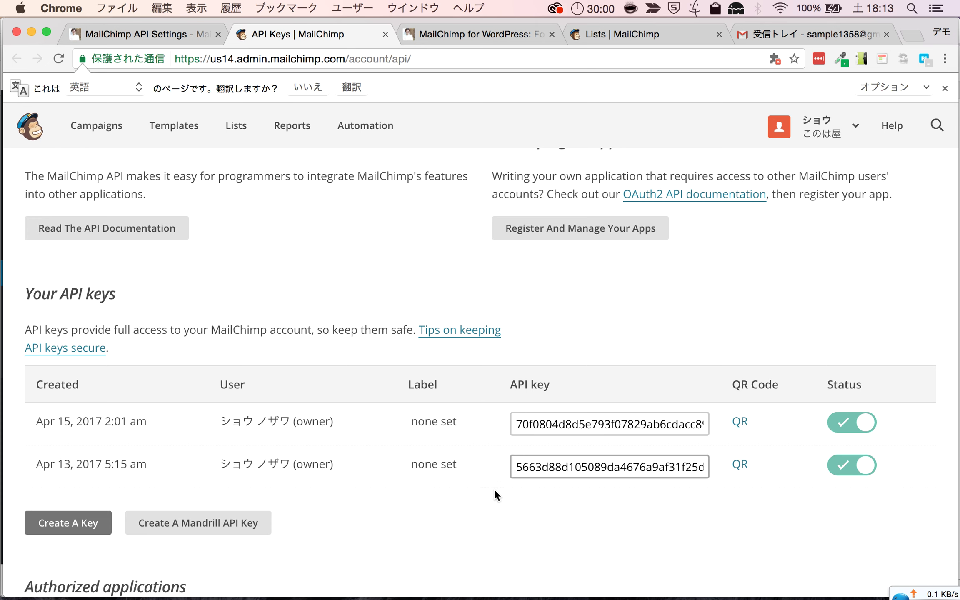
Step: Select the API key created Apr 15, 2017 and return to the API Key field in the plugin settings
click(57, 526)
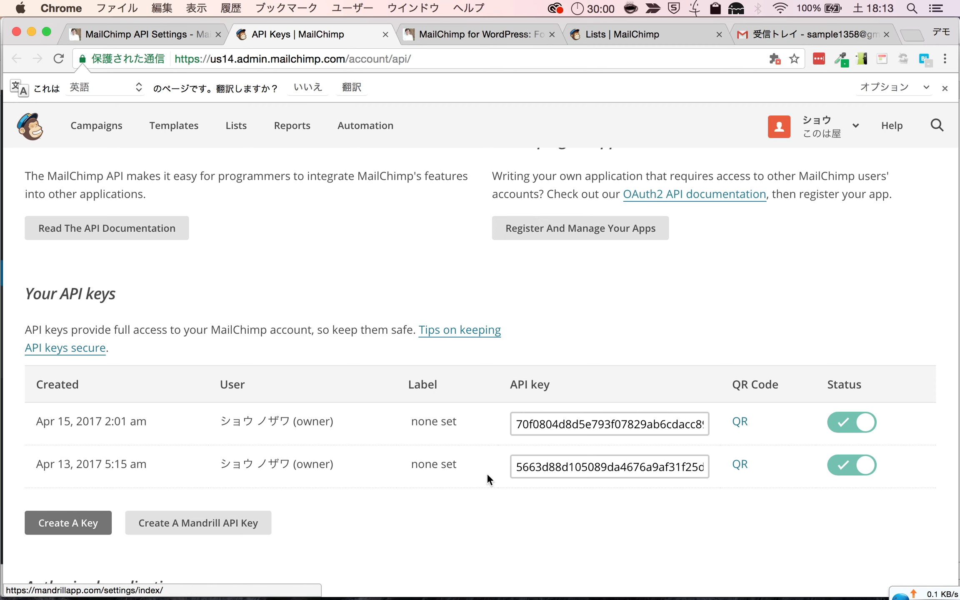
click(603, 424)
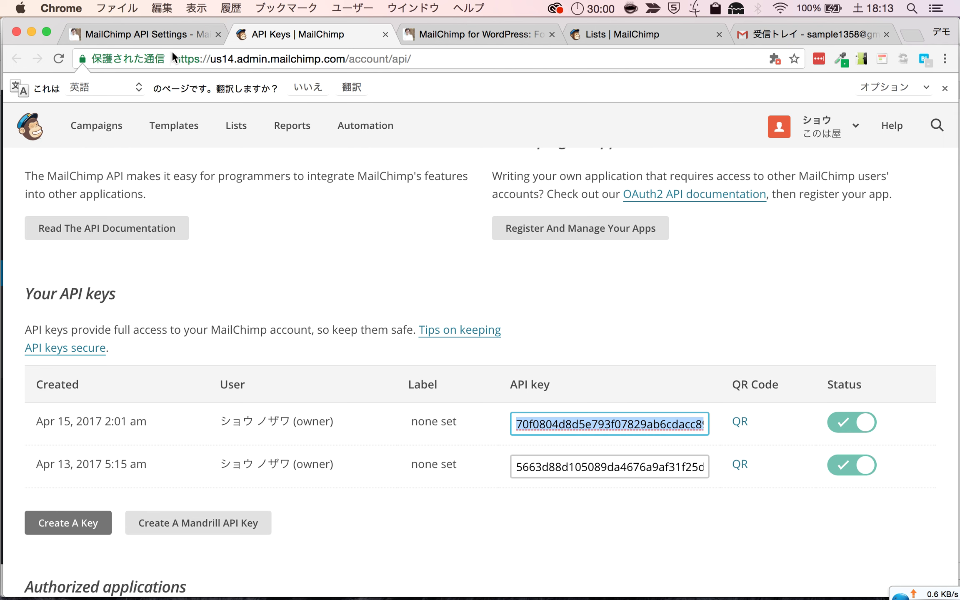
click(154, 38)
click(330, 325)
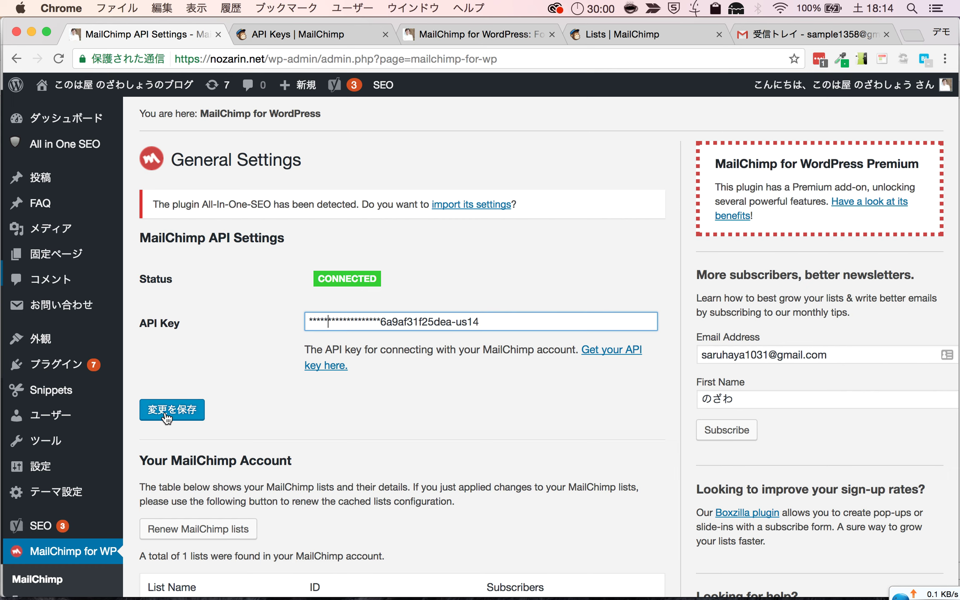
Step: Open the テスト form in the plugin's form editor and close the MailChimp API keys page
scroll(100, 486, down, 2)
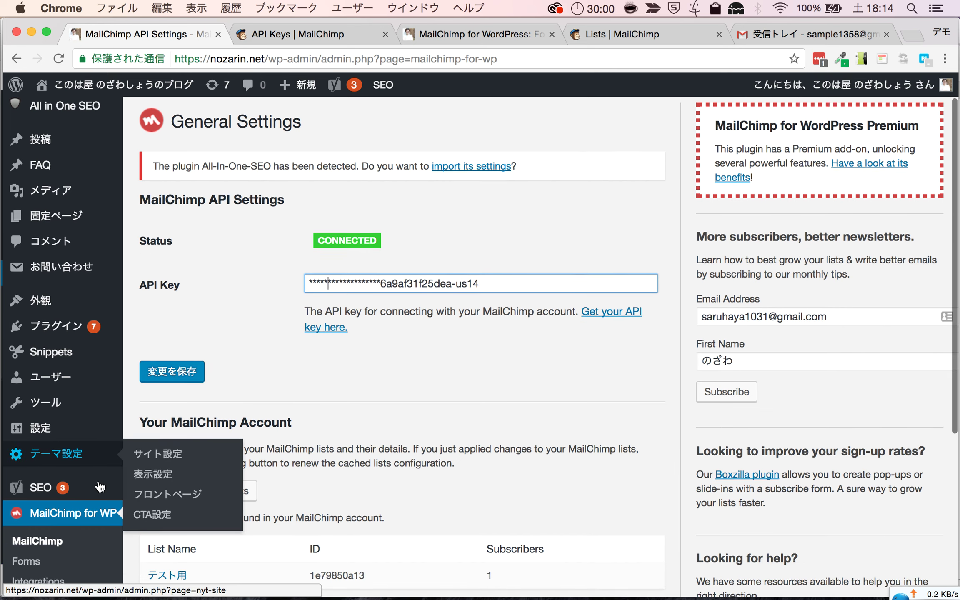
scroll(69, 546, down, 1)
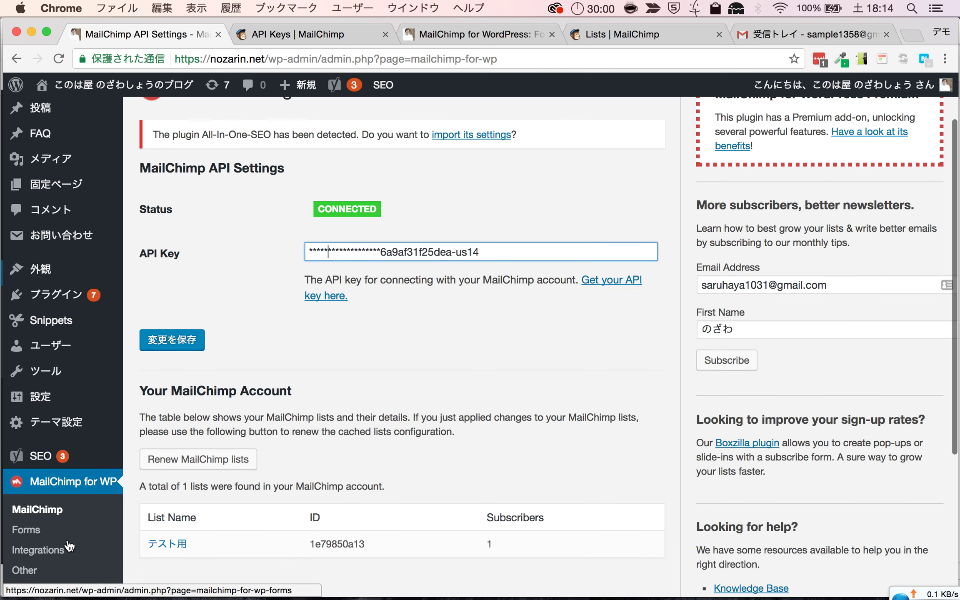
click(28, 531)
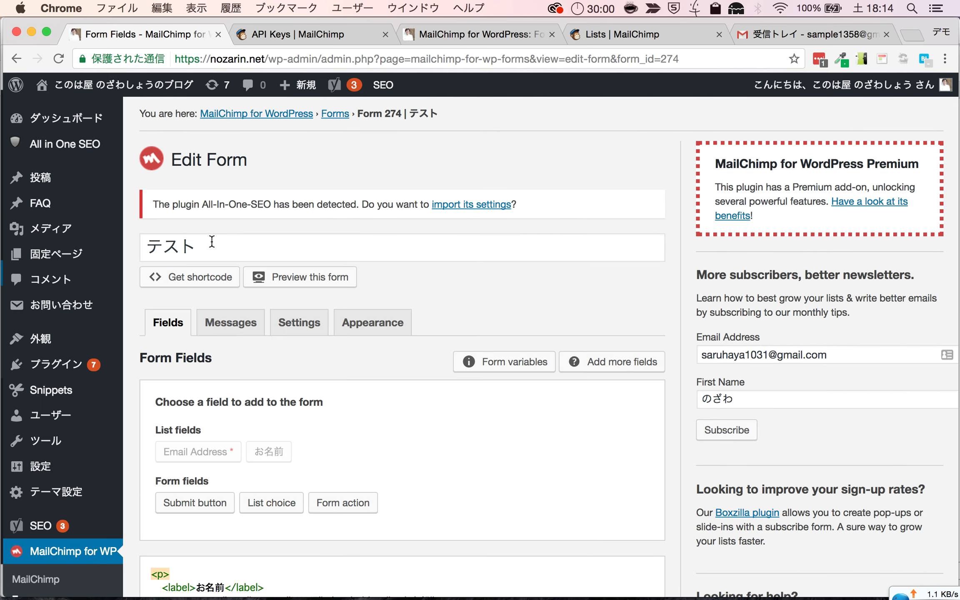
scroll(211, 261, down, 6)
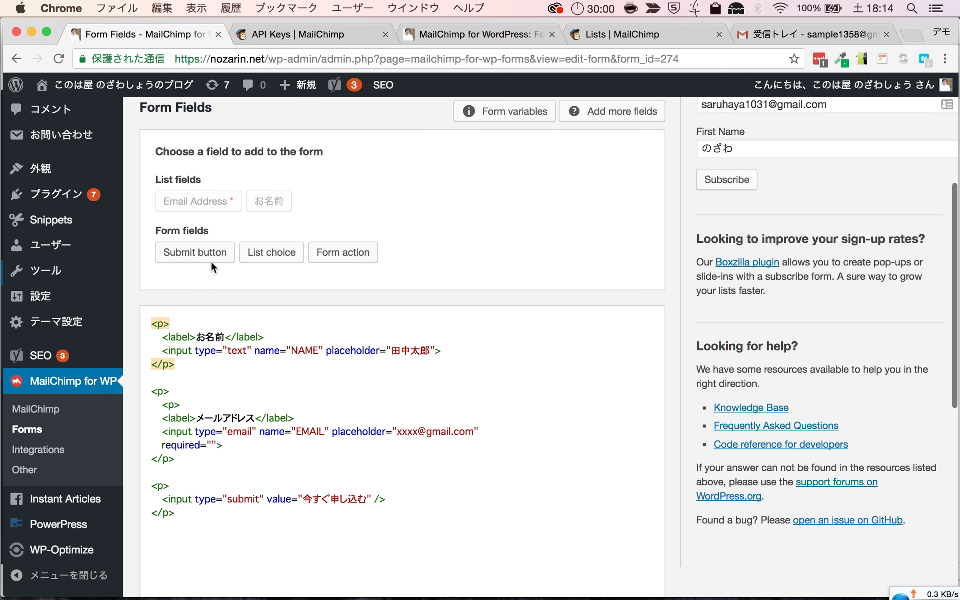
key(ctrl+Tab)
key(super+w)
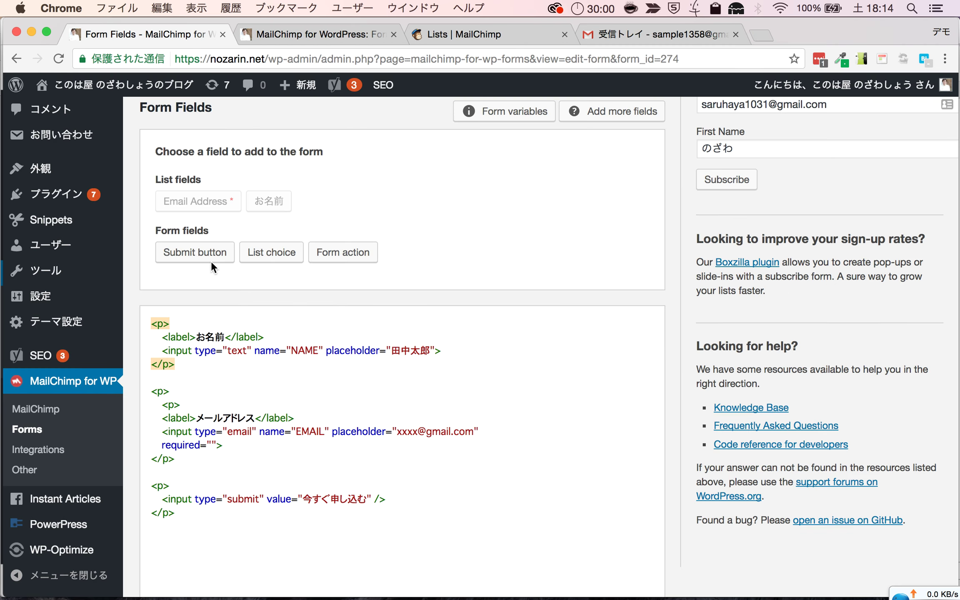
Step: Compare the お名前 field's code block in the form editor with the form preview page
key(ctrl+Tab)
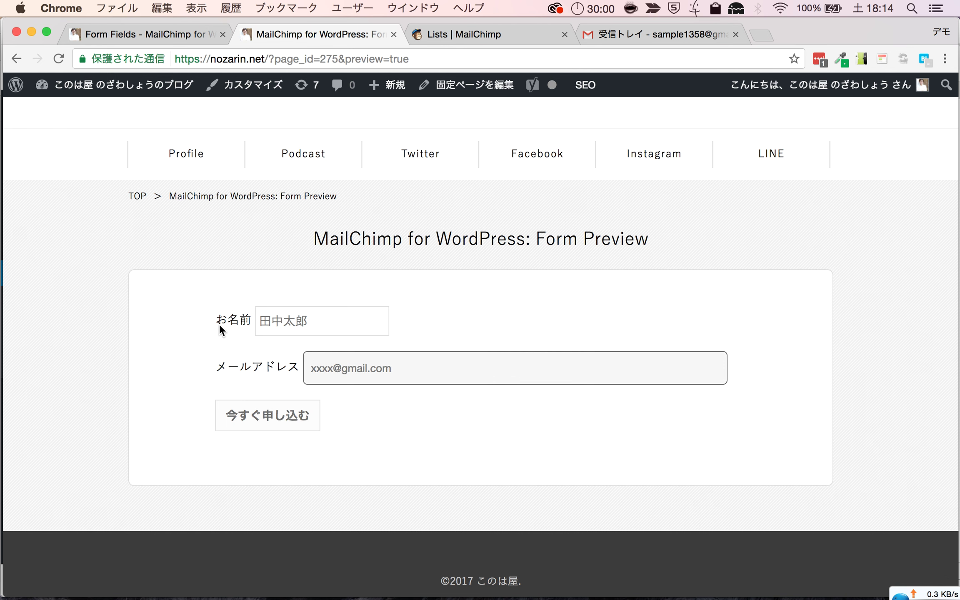
key(ctrl+shift+Tab)
click(154, 342)
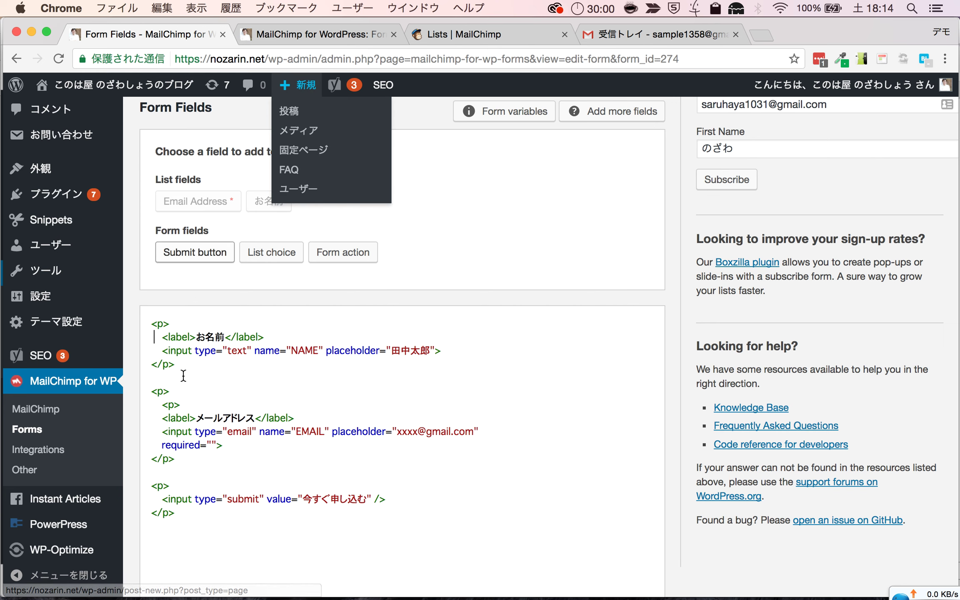
click(150, 324)
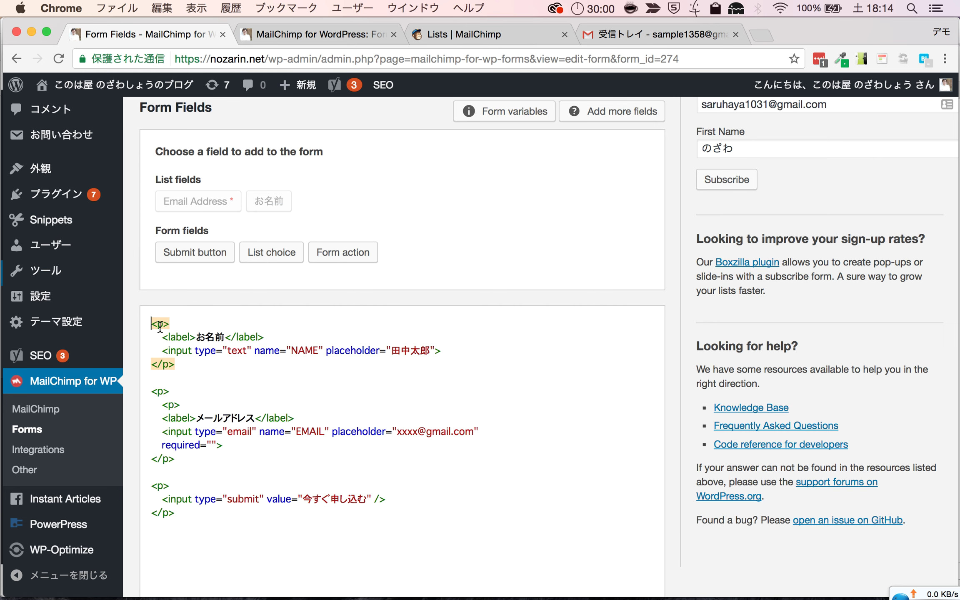
shift+click(192, 370)
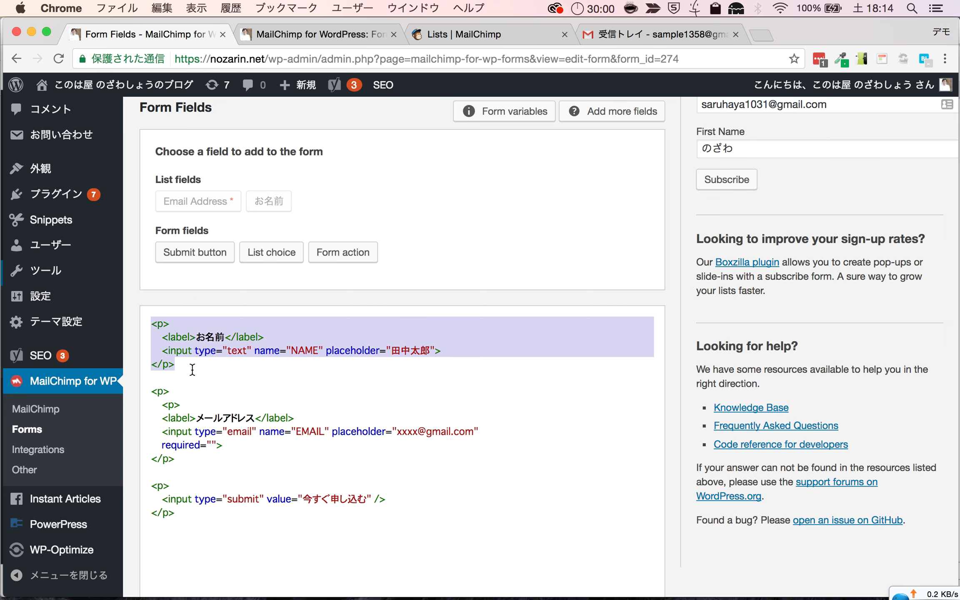
click(323, 36)
click(192, 34)
Step: Select the whole お名前 paragraph in the form code and open the settings for adding the お名前 list field
click(200, 351)
click(152, 323)
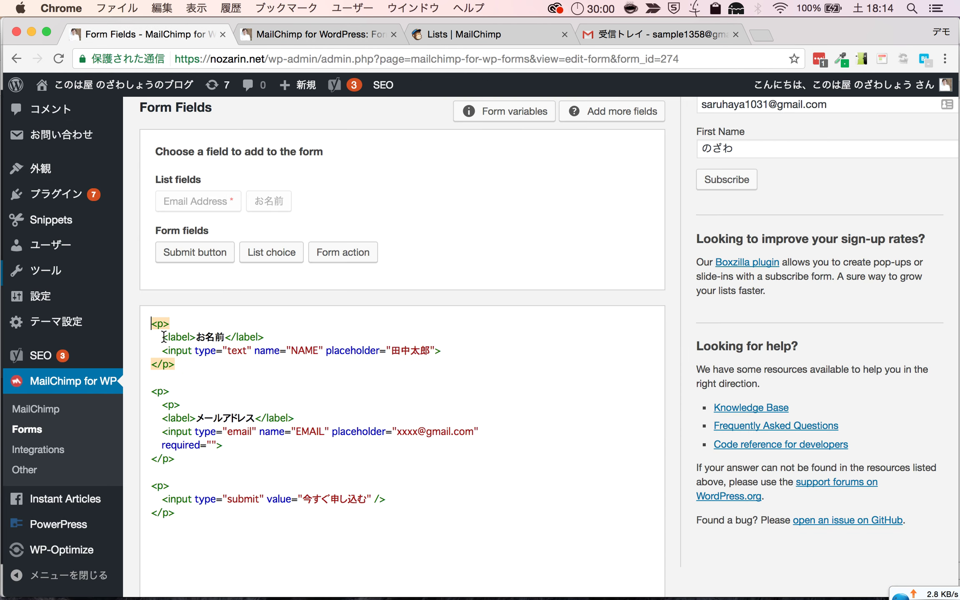
shift+click(179, 381)
click(277, 201)
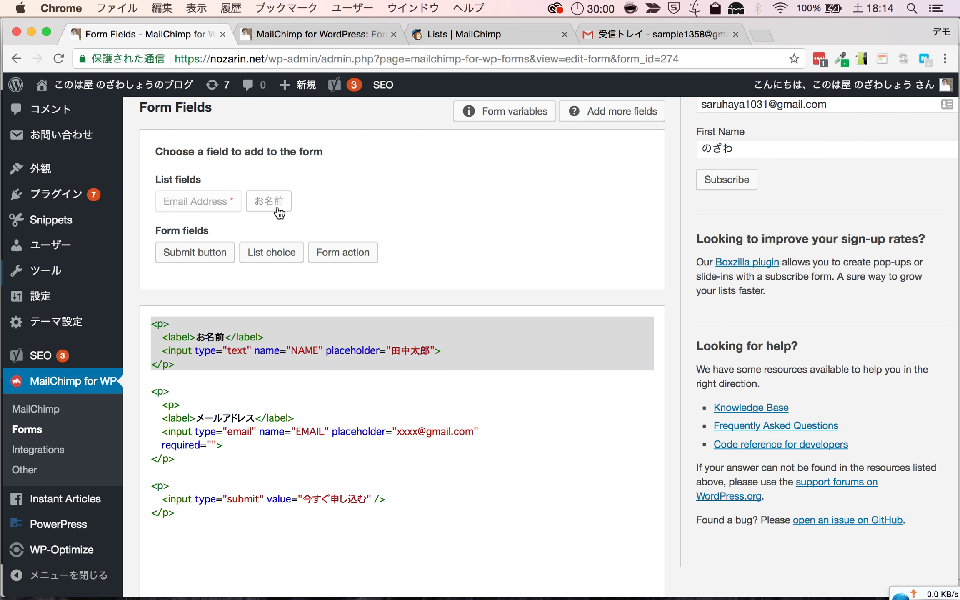
click(270, 201)
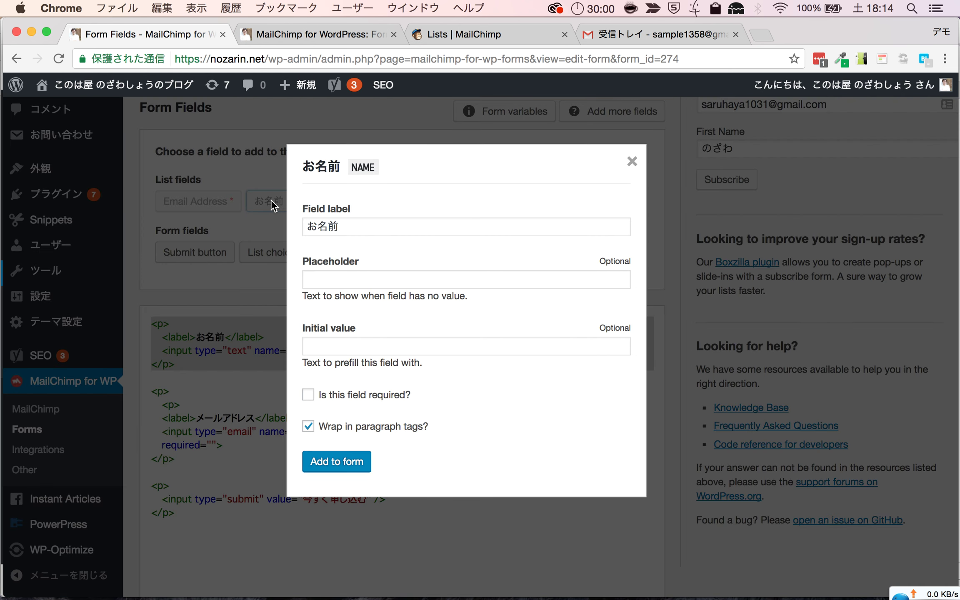
Step: Review the お名前 field's label, initial value and placeholder settings against the name box in the form preview
click(360, 229)
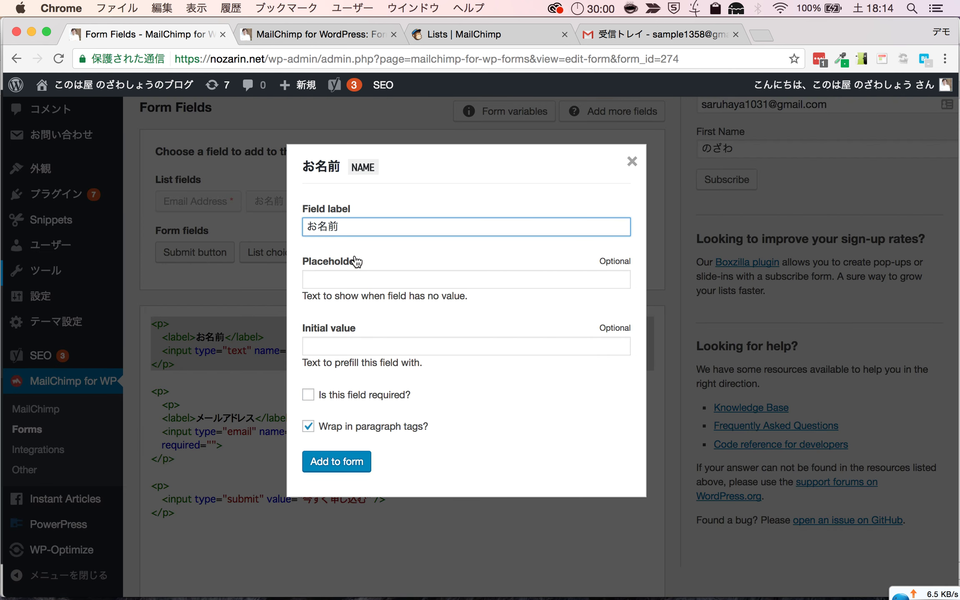
double_click(328, 229)
click(326, 347)
click(332, 283)
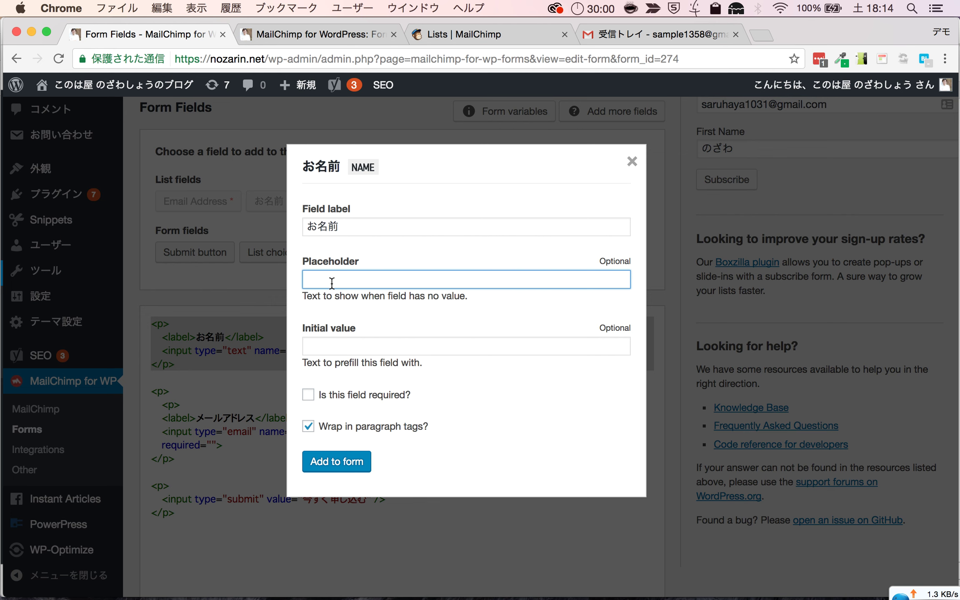
key(ctrl+Tab)
click(295, 326)
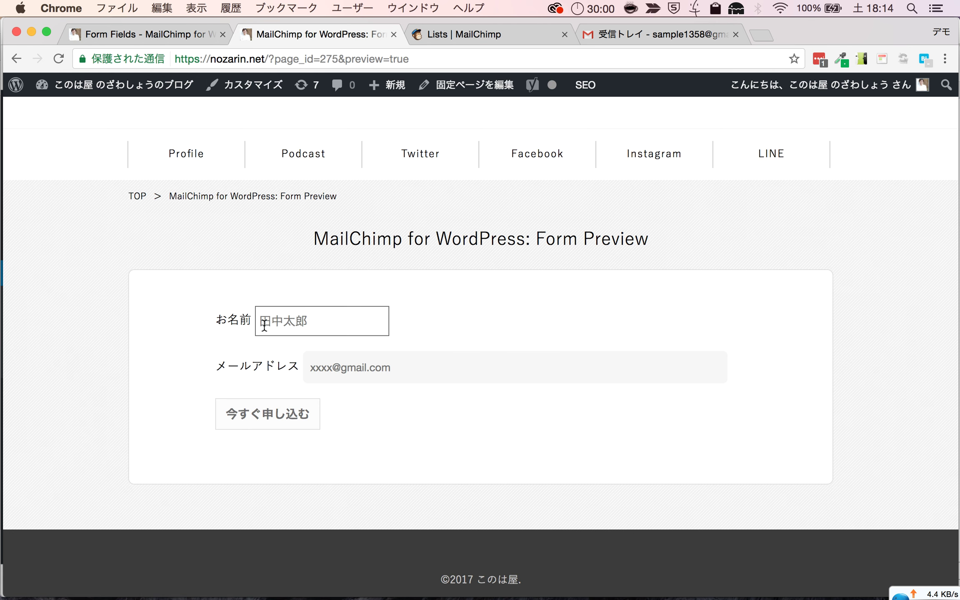
click(265, 327)
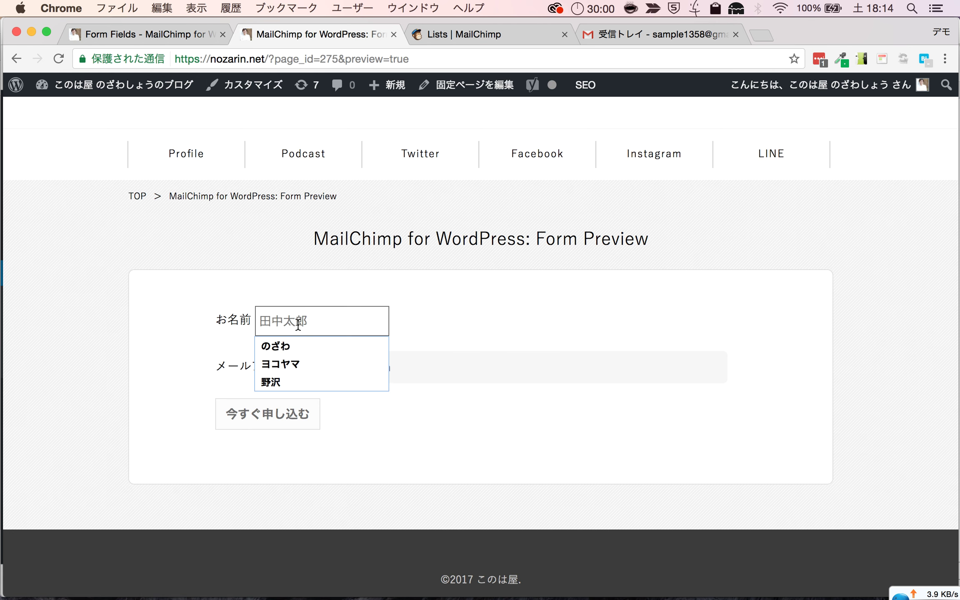
click(192, 32)
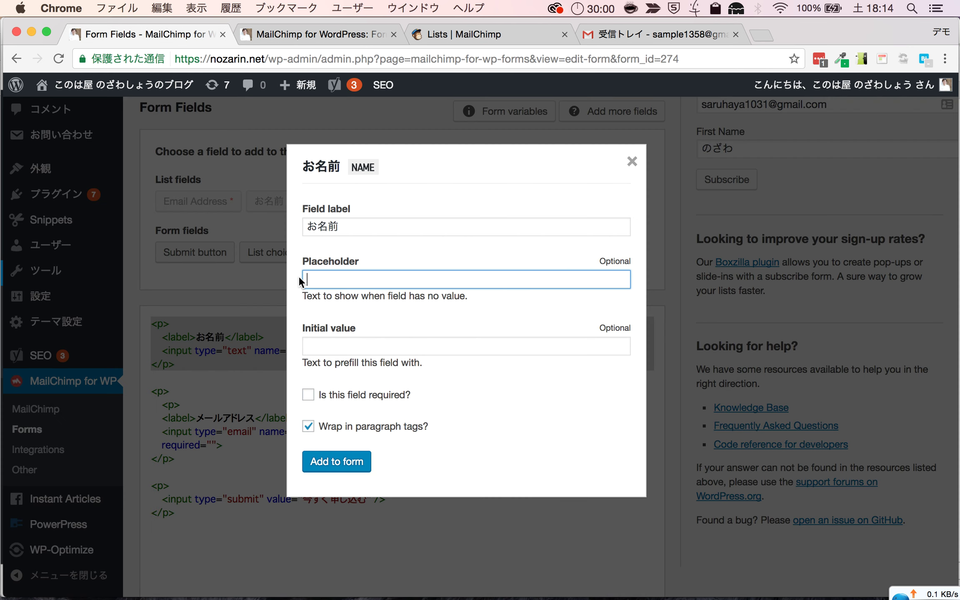
Step: Set the お名前 field's placeholder to a sample full name and add the field to the form in place of the selected block
text(tak)
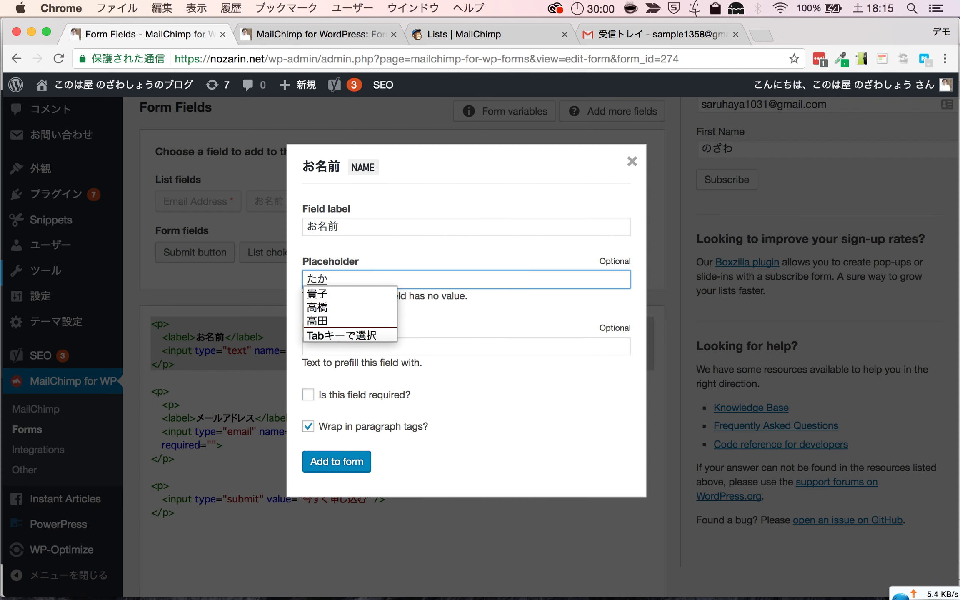
text(n)
key(BackSpace)
key(BackSpace)
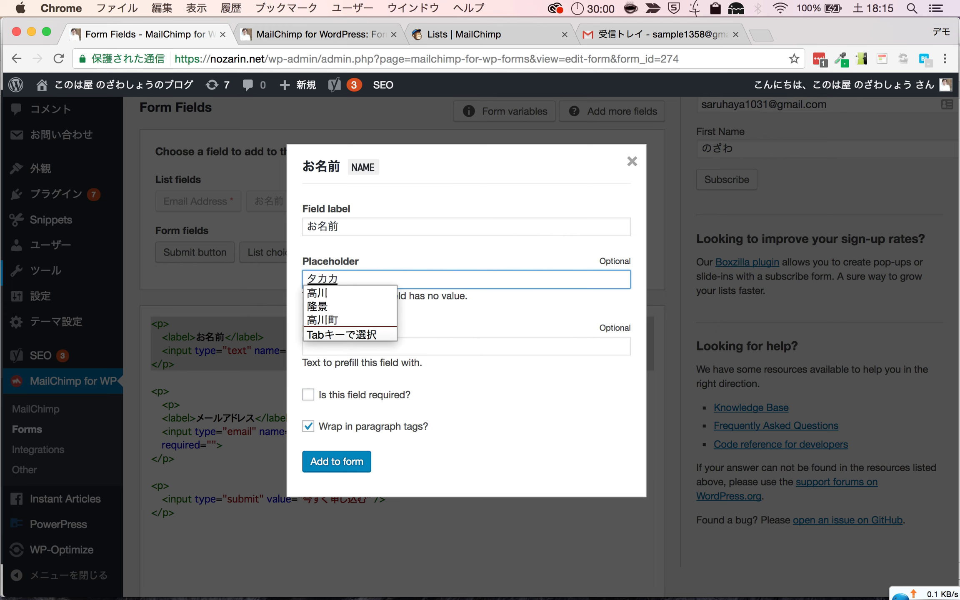
text(naka)
key(Tab)
key(Return)
drag(308, 280, 354, 280)
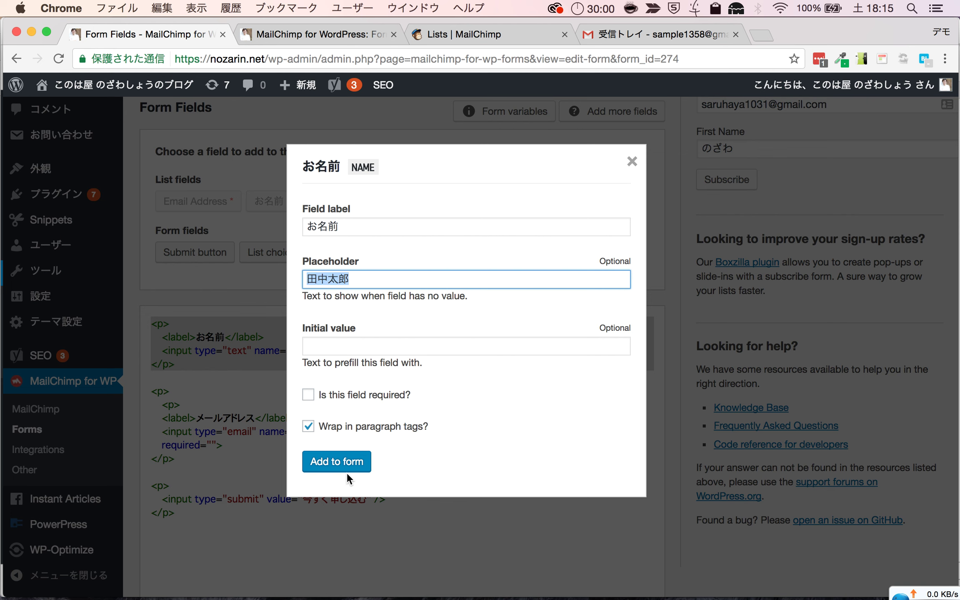
click(332, 466)
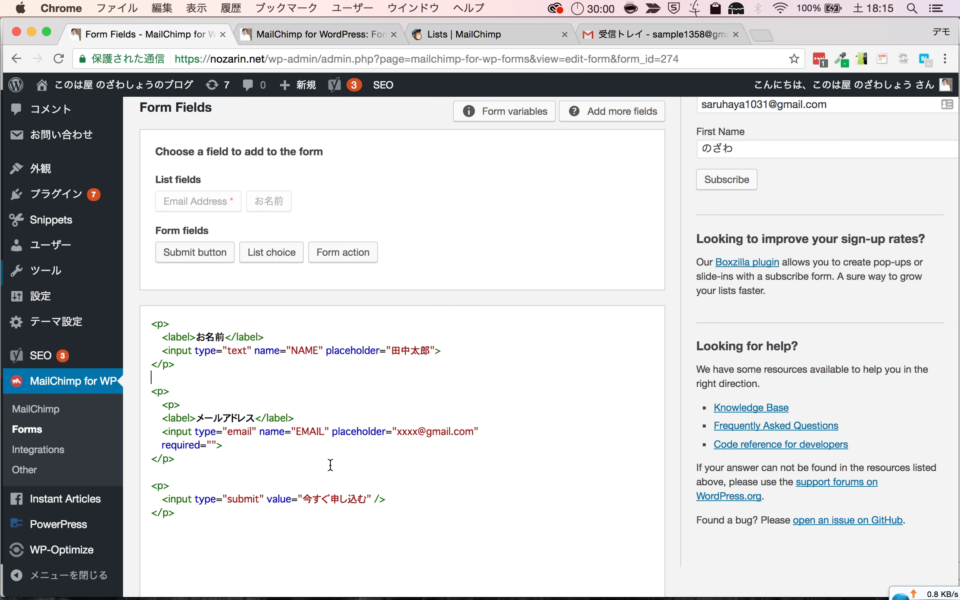
Step: Select the お名前 paragraph in the form code and compare it with the name box on the form preview page
click(176, 338)
drag(152, 323, 181, 373)
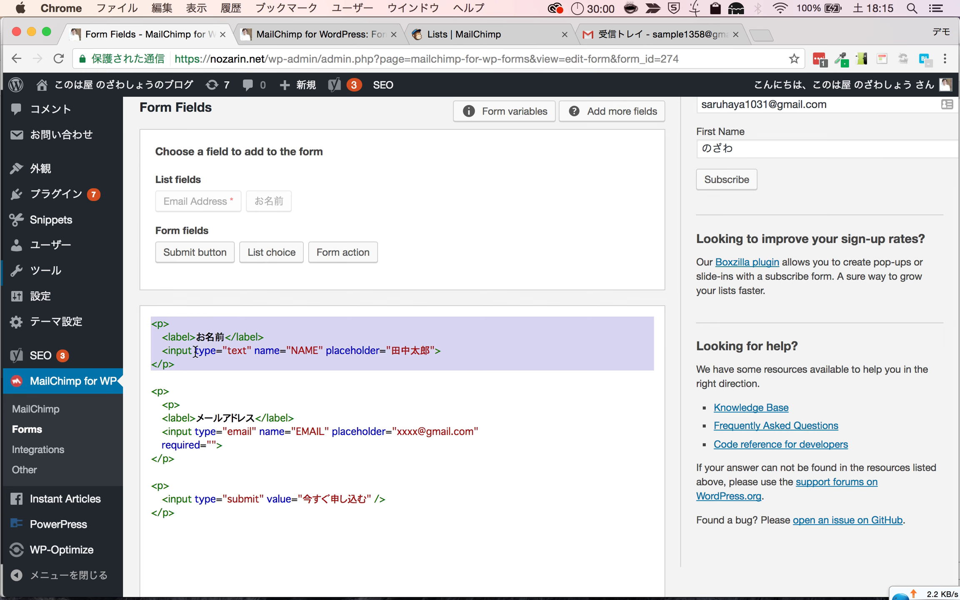
click(334, 33)
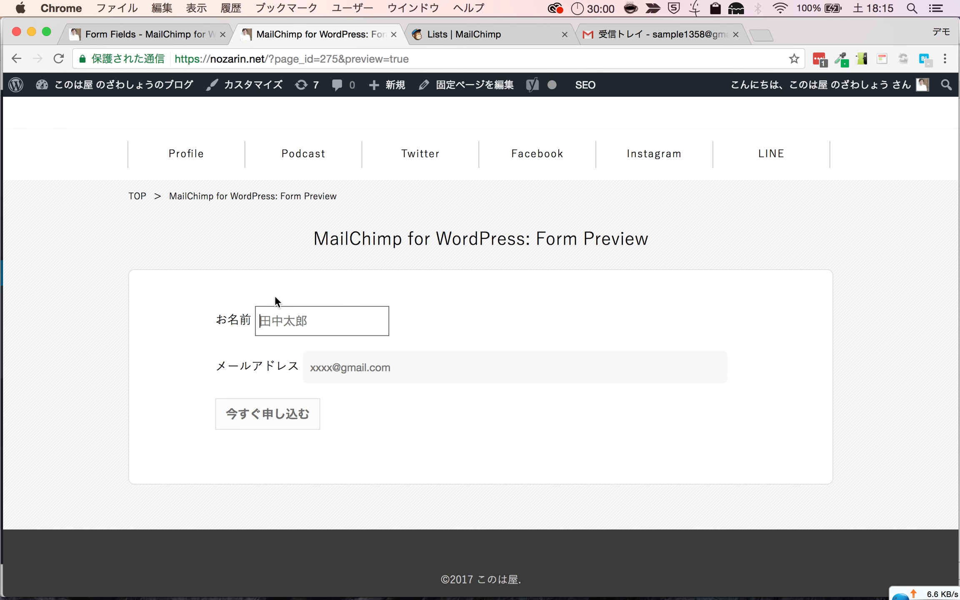
key(ctrl+shift+Tab)
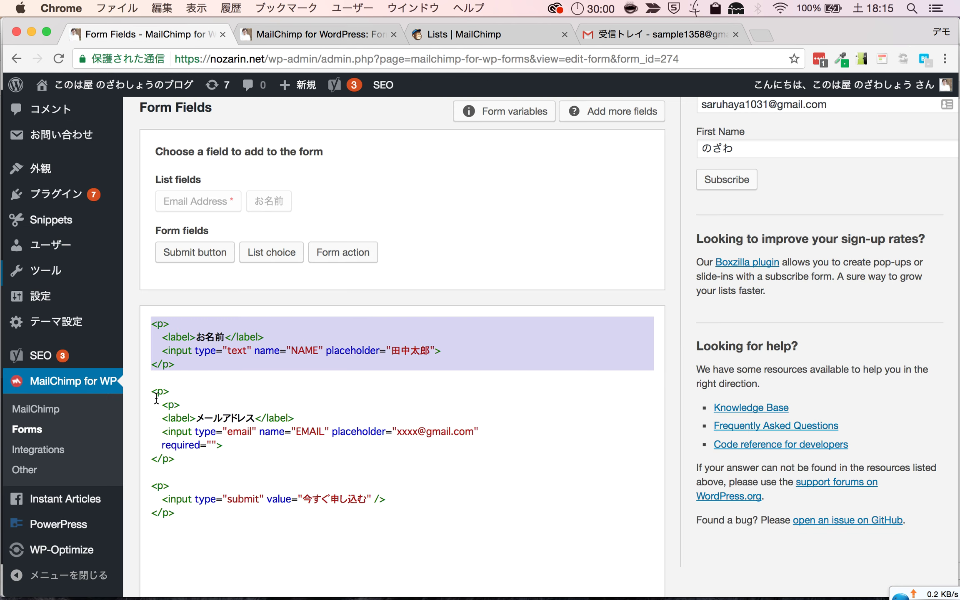
Step: Select the メールアドレス paragraph in the form code, open the Email Address list field's settings and set its label to メールアドレス
drag(152, 392, 175, 464)
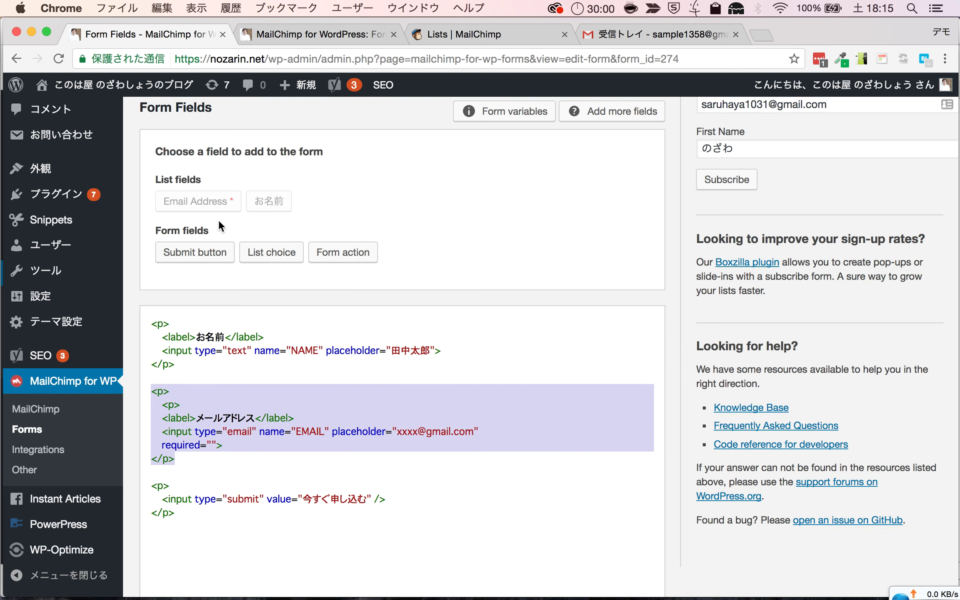
click(198, 203)
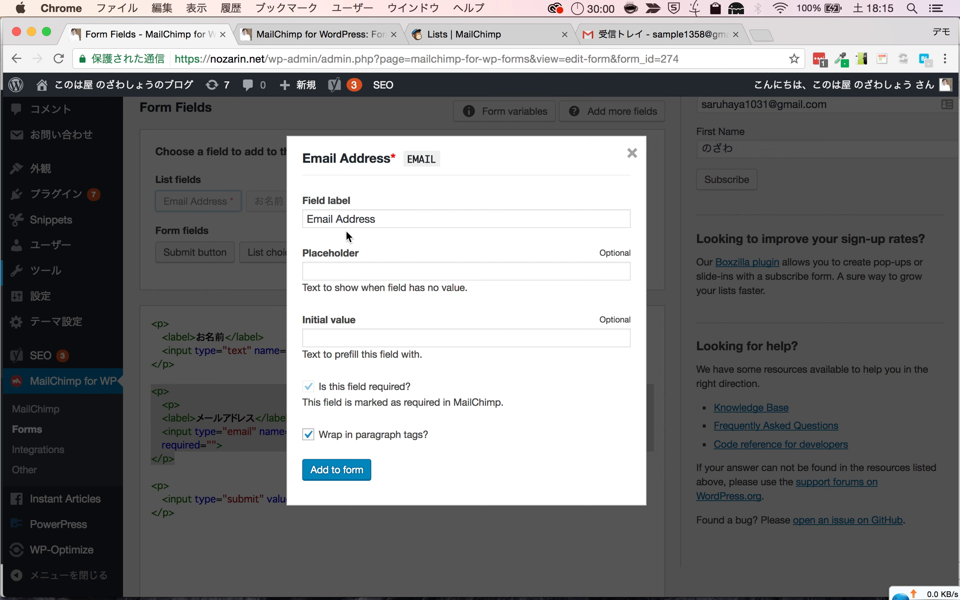
drag(379, 219, 284, 219)
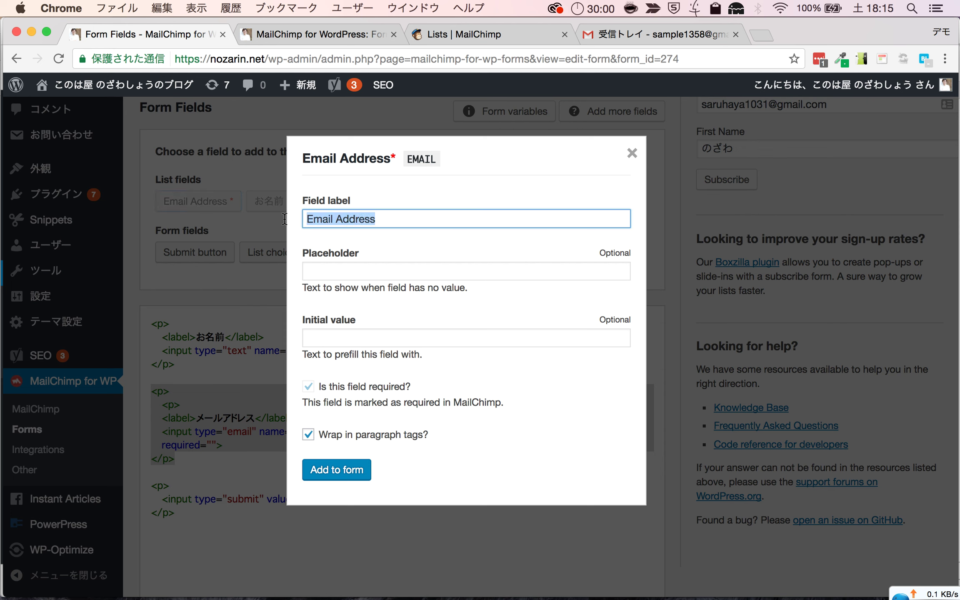
text(メールアドレス)
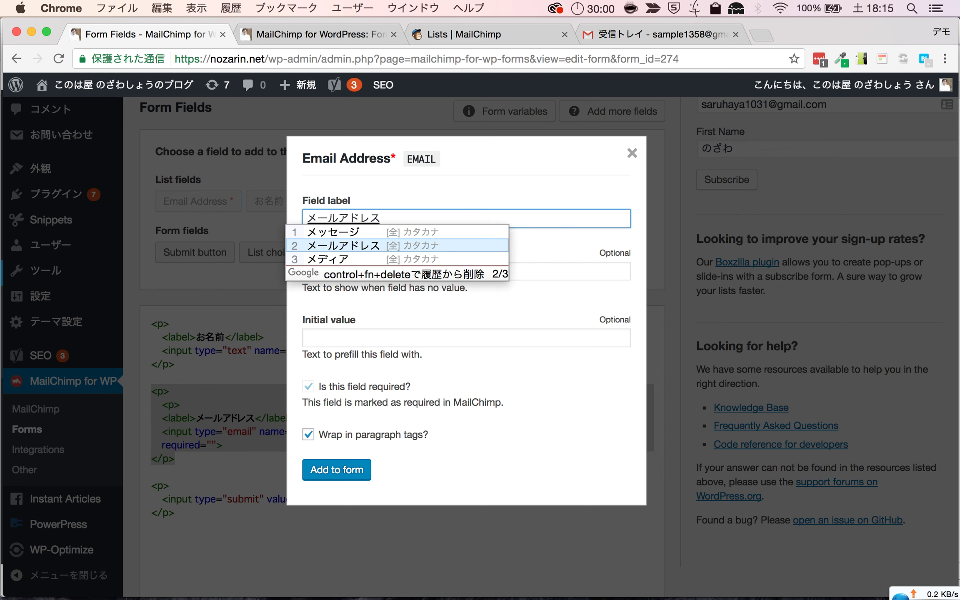
key(Return)
drag(312, 218, 379, 219)
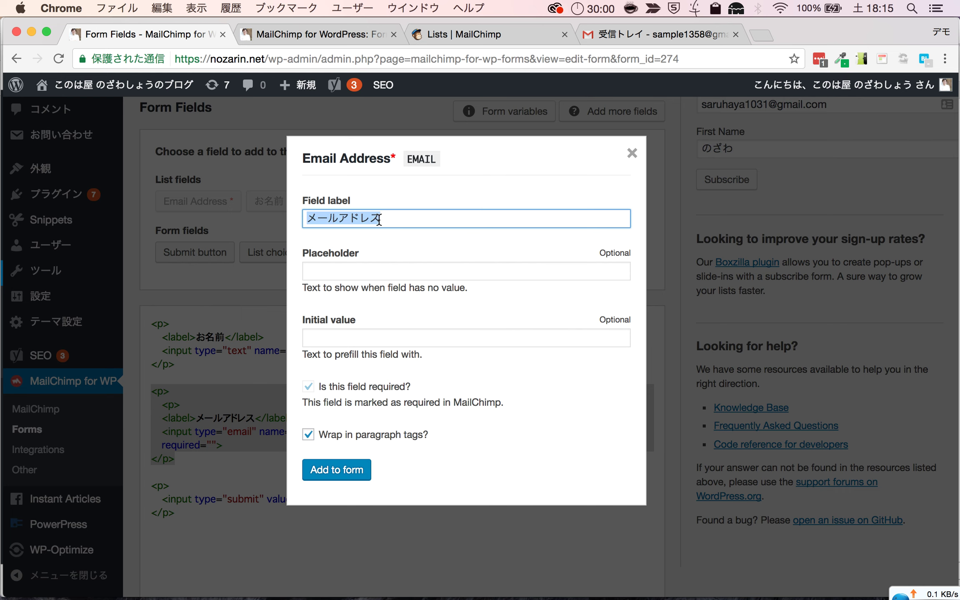
Step: Set the email field's placeholder to the sample address used in the form preview and add the field in place of the selected block
click(356, 276)
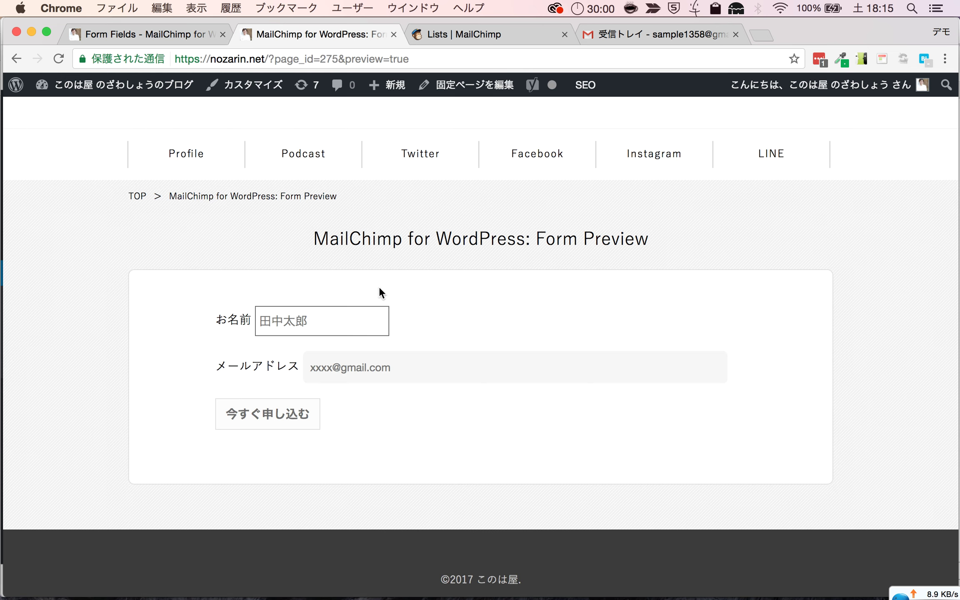
click(347, 371)
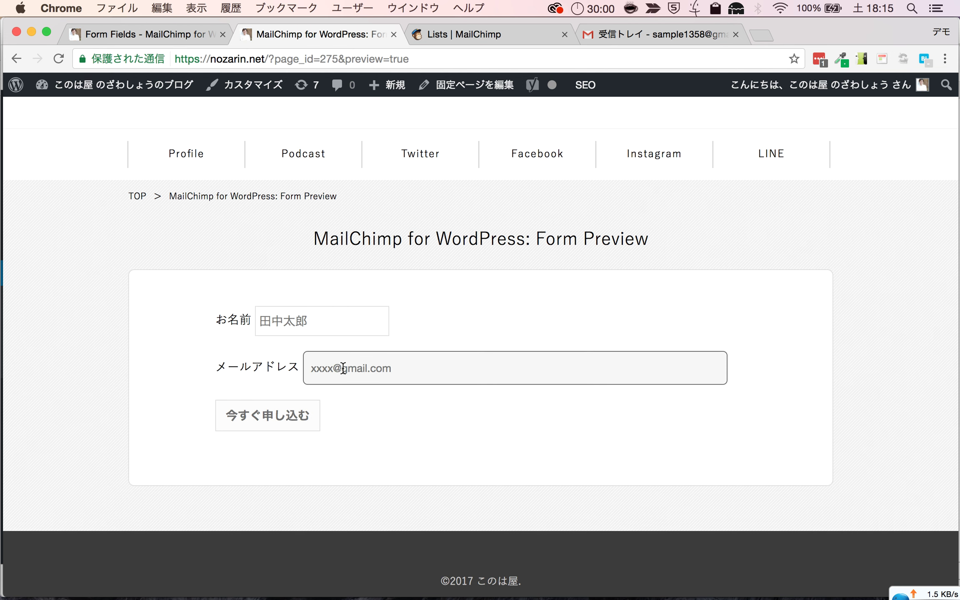
click(347, 373)
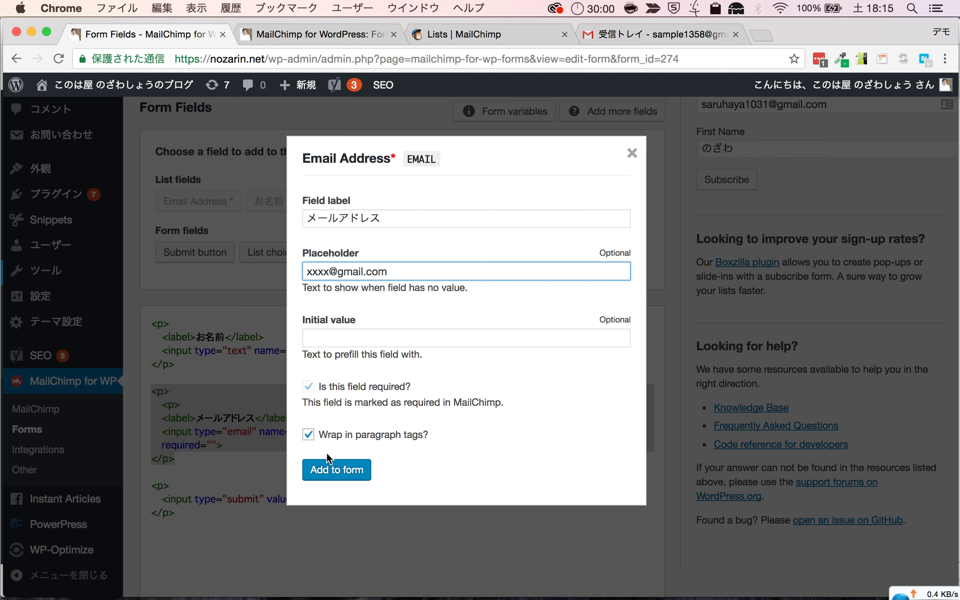
click(329, 471)
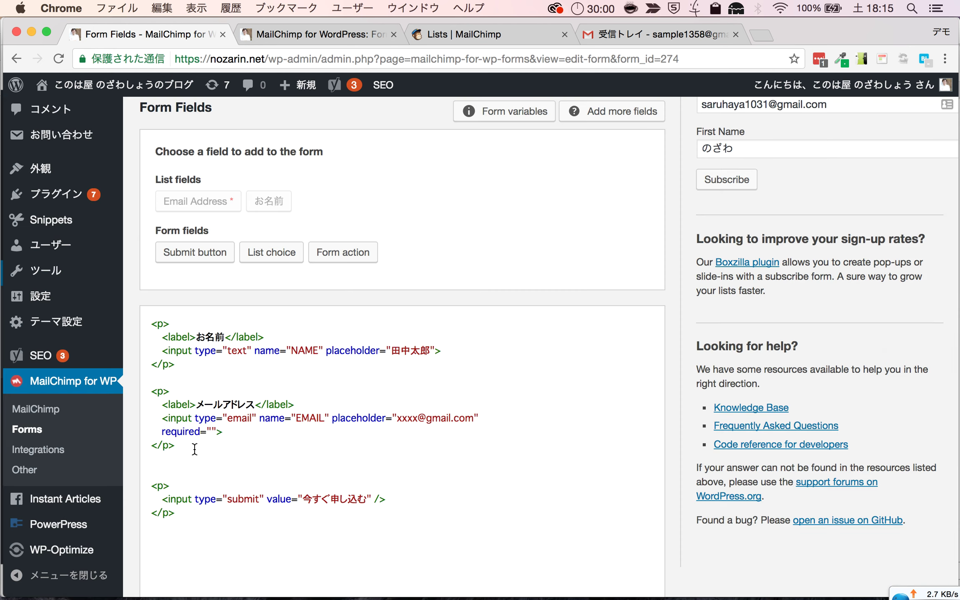
Step: Remove the extra blank line below the メールアドレス block and select the whole submit button paragraph
click(159, 475)
key(BackSpace)
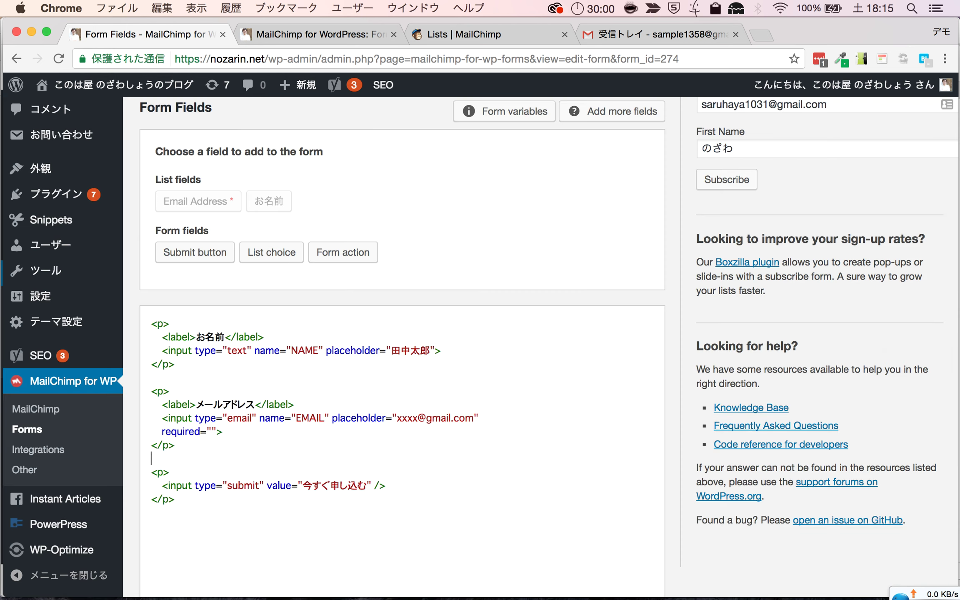
key(super+alt+Left)
drag(151, 467, 187, 505)
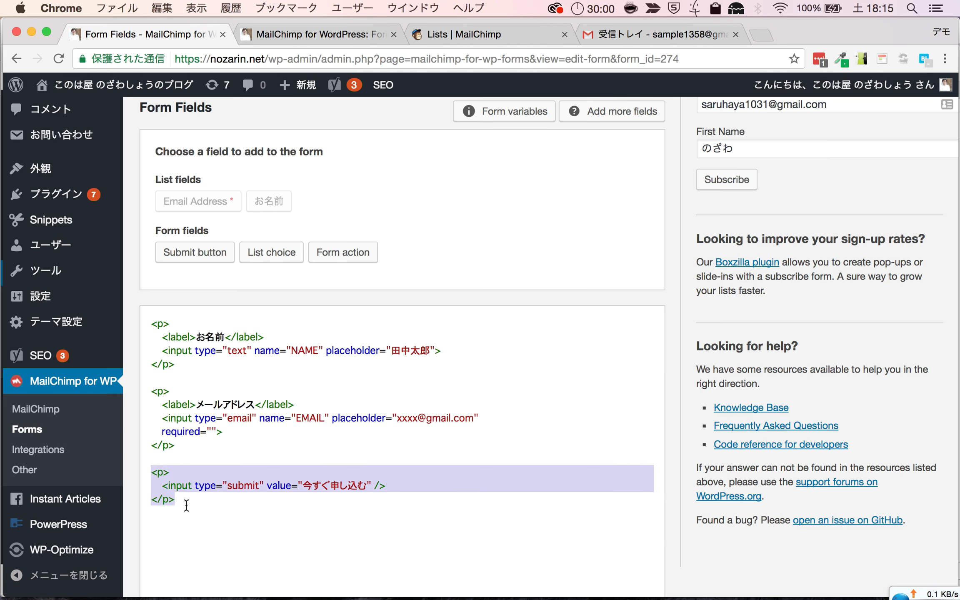
click(196, 263)
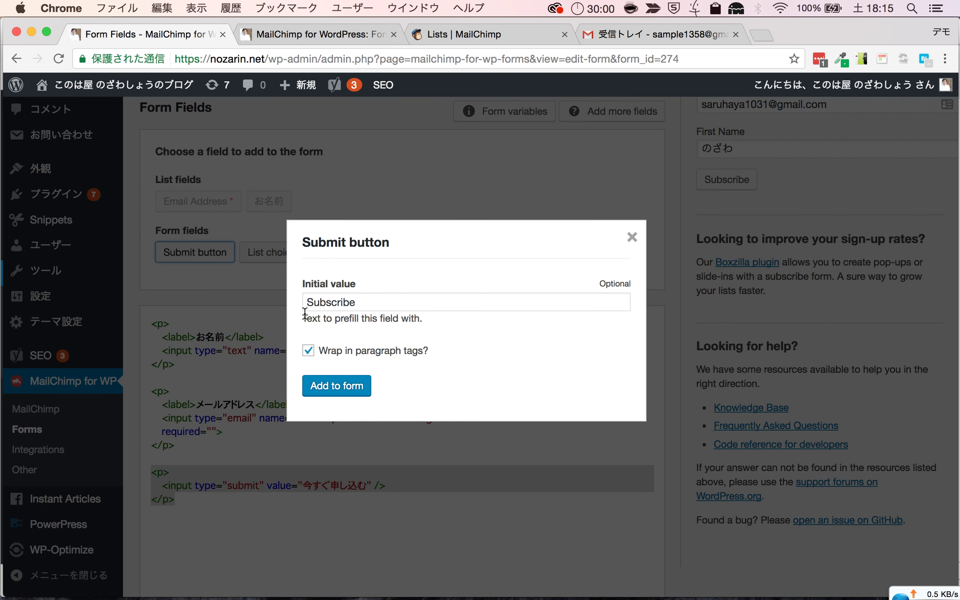
click(335, 308)
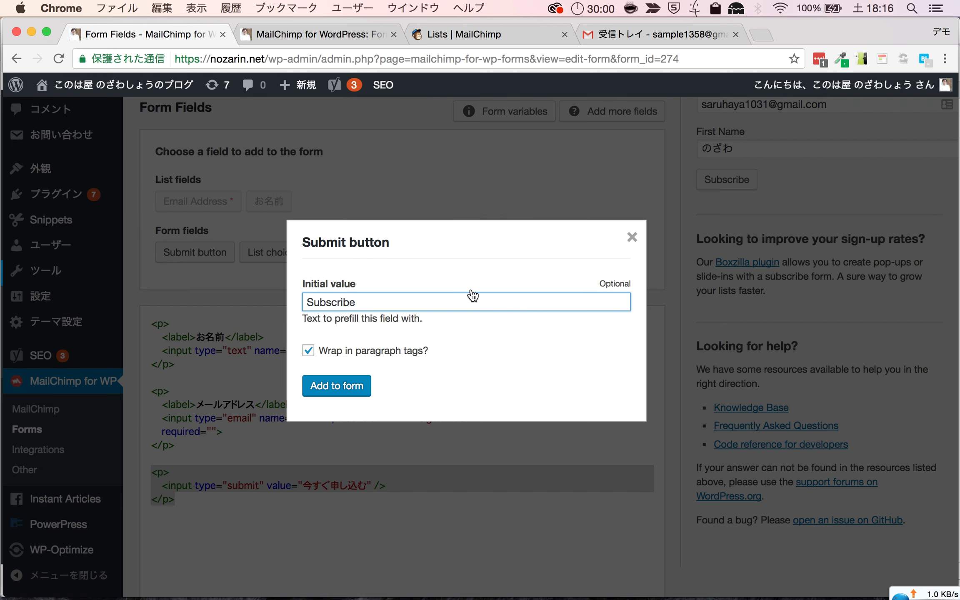
click(633, 247)
Step: Add a submit button with the initial value 今すぐ申し込み to the form in place of the selected paragraph
click(202, 258)
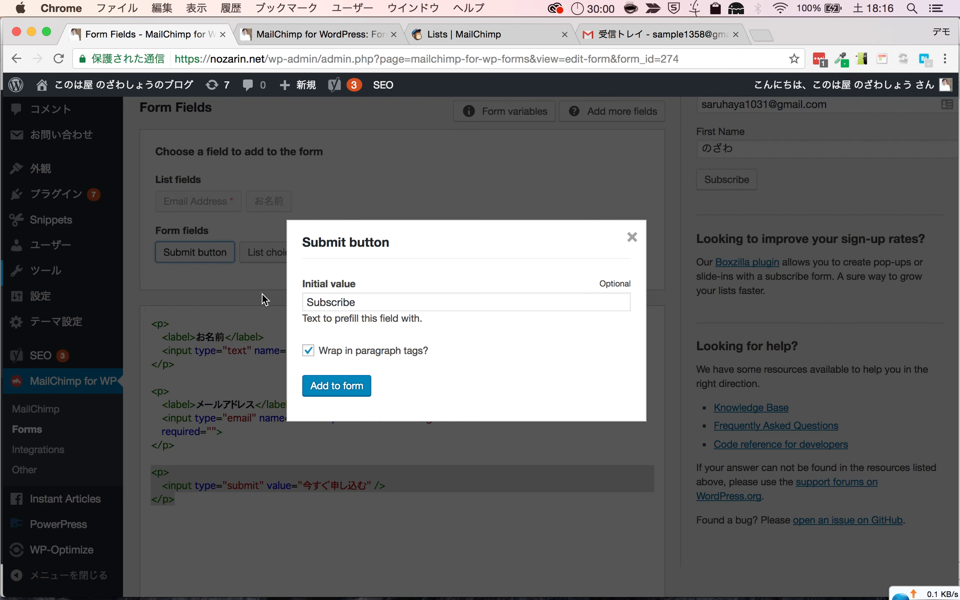
drag(363, 301, 295, 301)
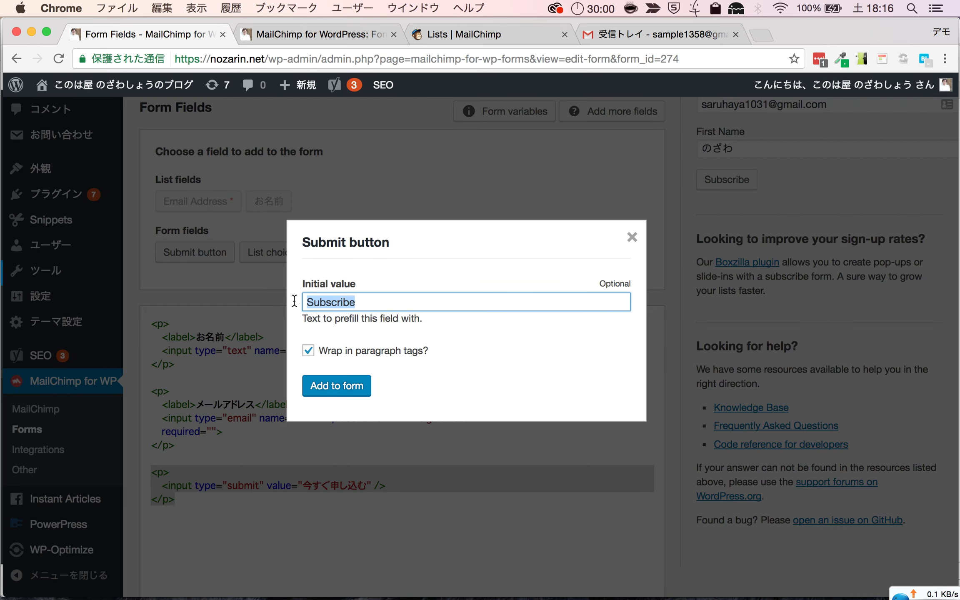
text(今すぐ申し込み)
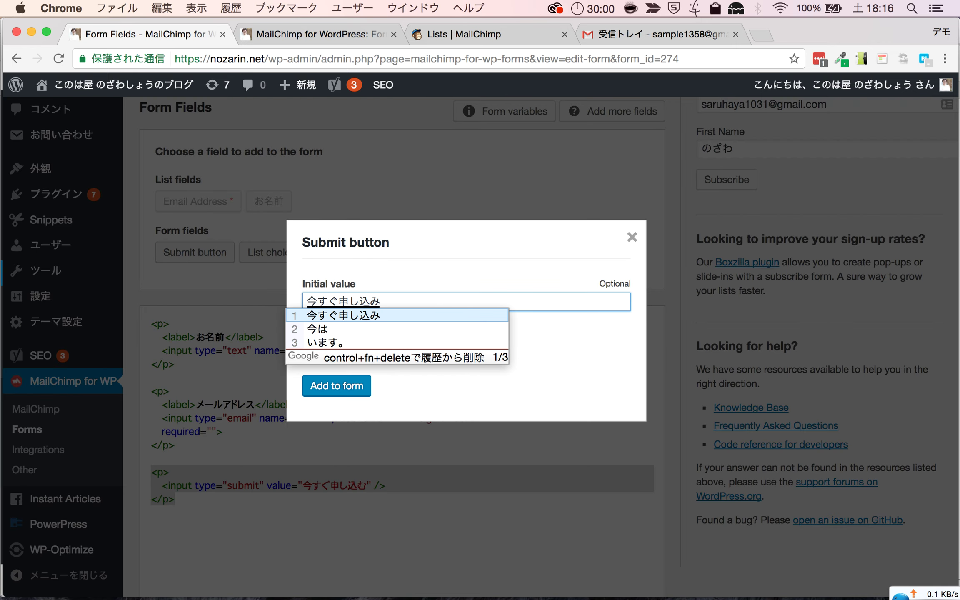
key(Return)
click(349, 392)
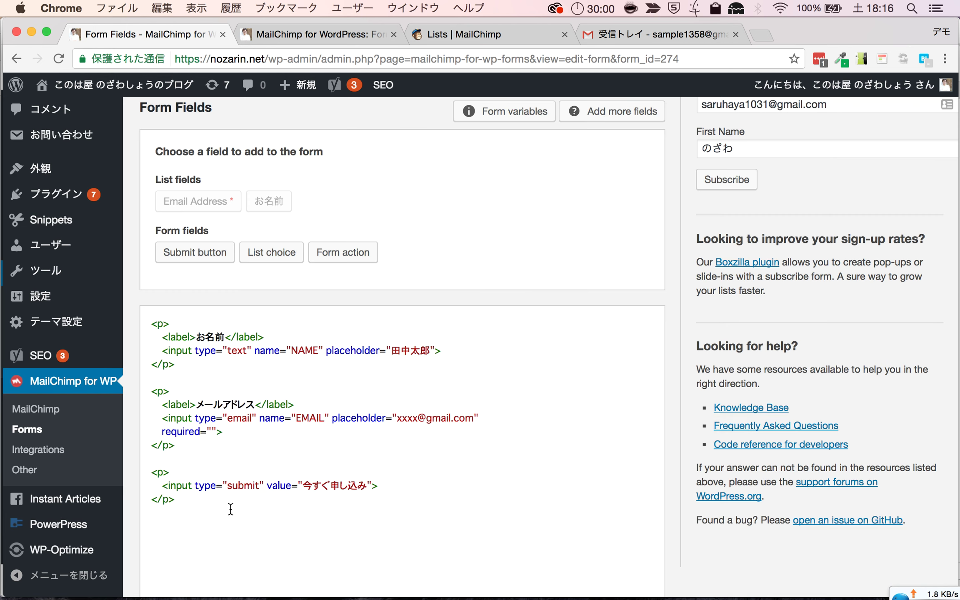
Step: Look over the blocks in the form code and save the form's changes
click(161, 474)
drag(151, 472, 190, 500)
click(190, 499)
click(150, 324)
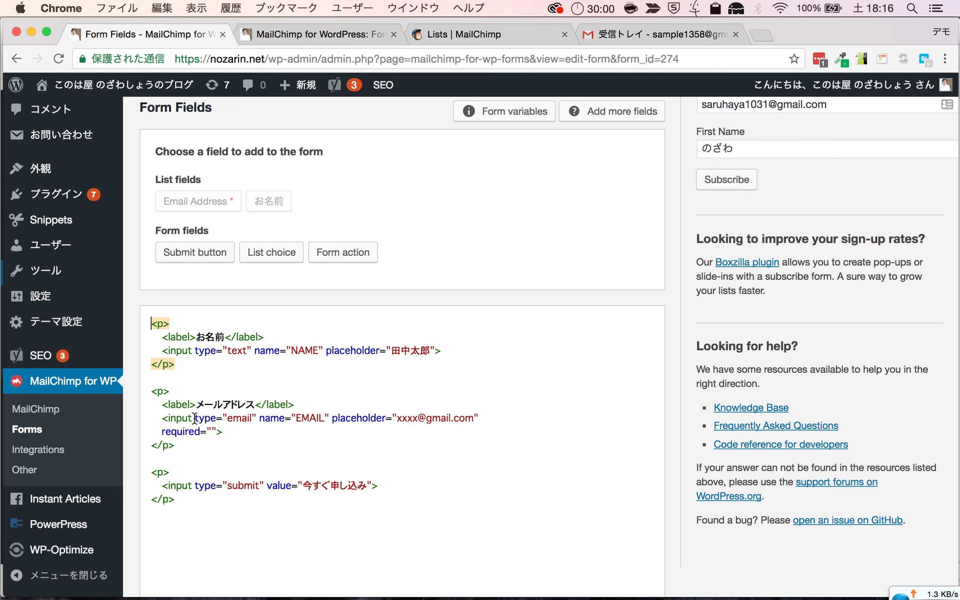
scroll(213, 456, down, 1)
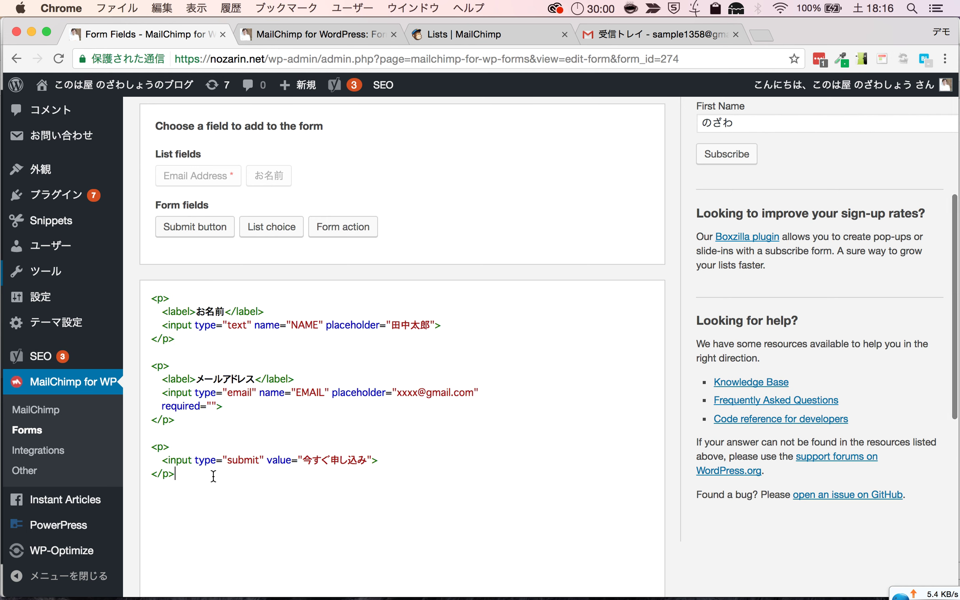
scroll(229, 406, down, 5)
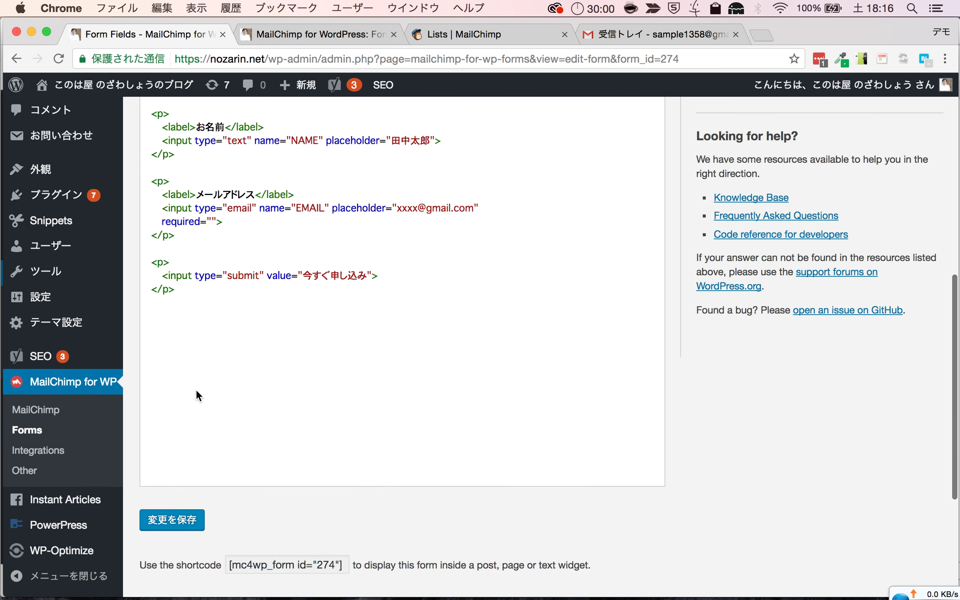
click(180, 529)
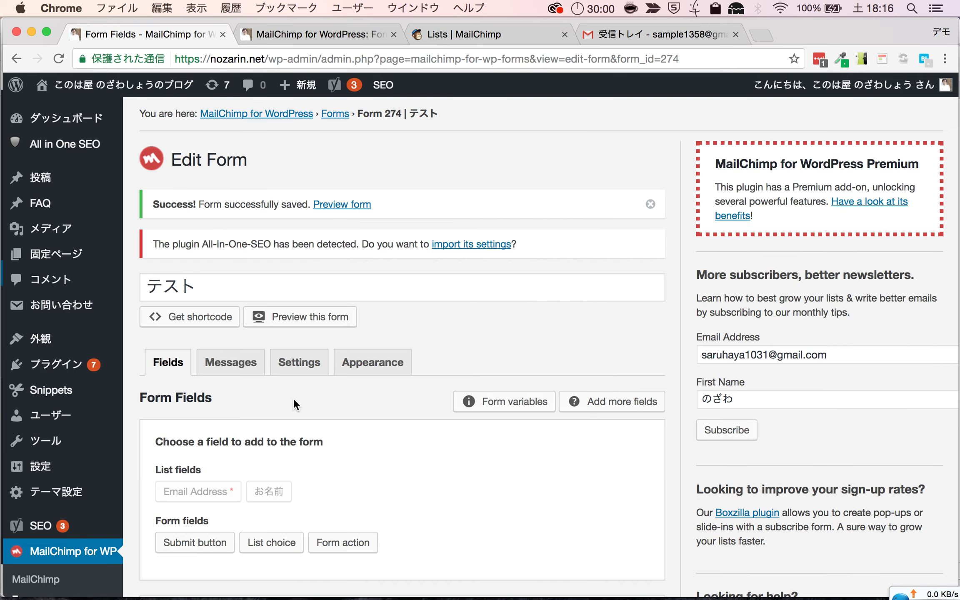
Step: Open the form's messages and review each text from Successfully subscribed through No list selected
click(232, 348)
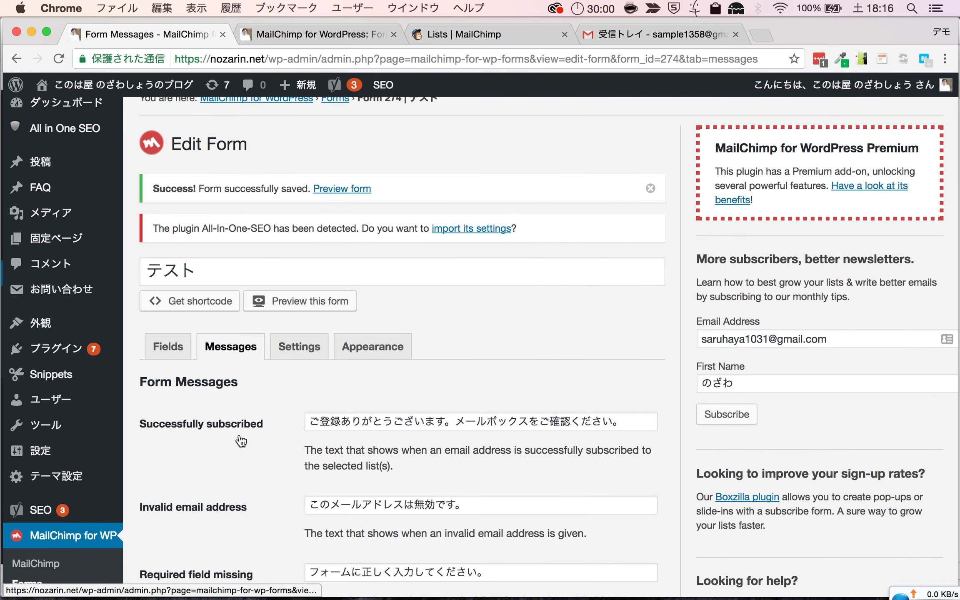
scroll(238, 461, down, 5)
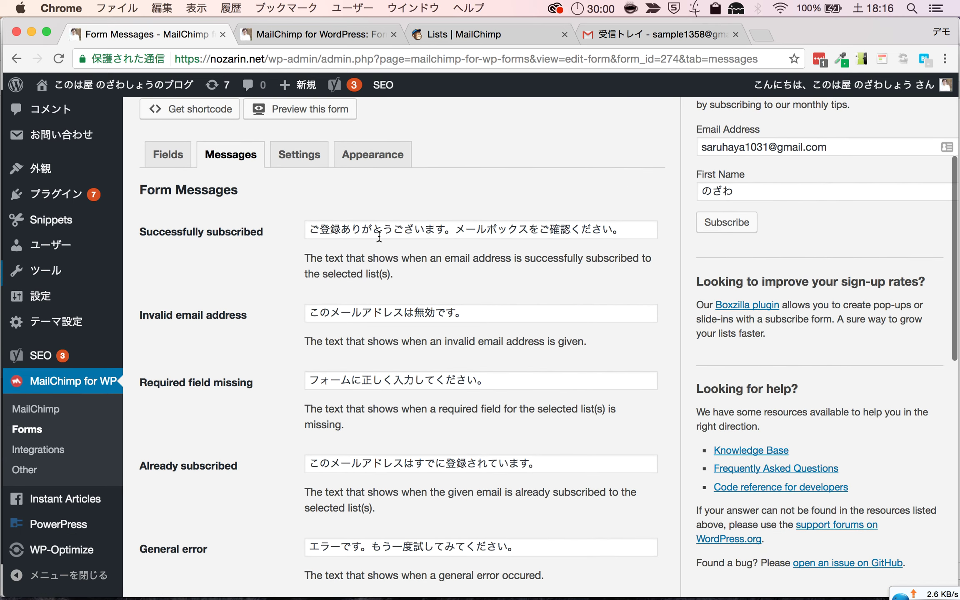
scroll(365, 344, down, 10)
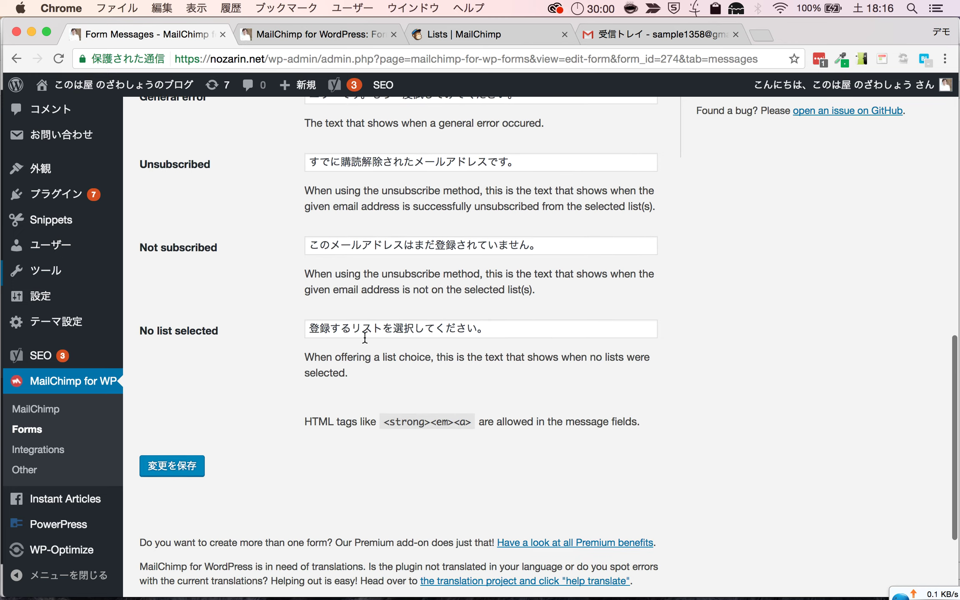
scroll(365, 337, up, 3)
scroll(365, 337, up, 9)
click(387, 252)
click(375, 338)
click(376, 407)
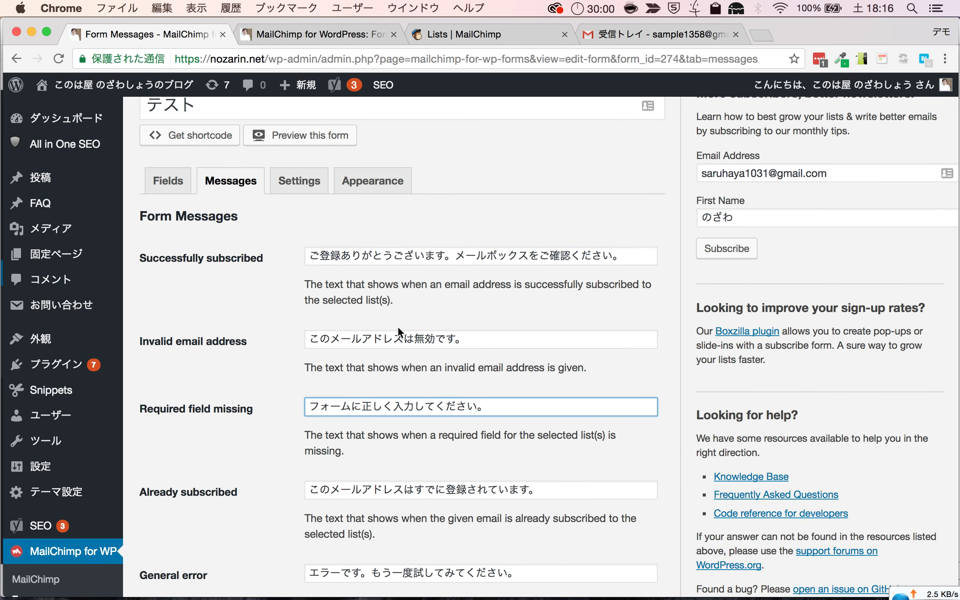
click(398, 341)
scroll(369, 428, down, 8)
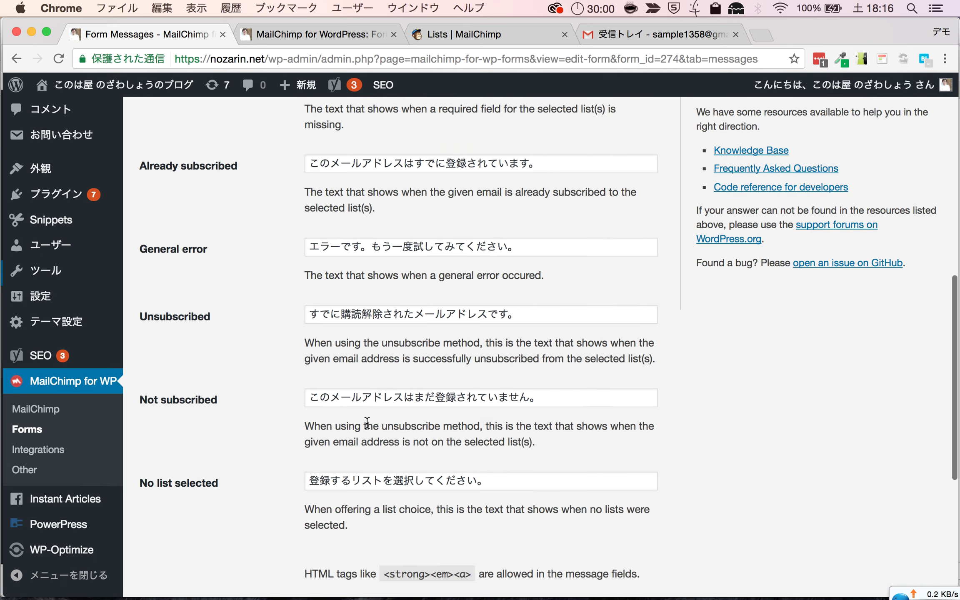
click(389, 398)
click(378, 479)
scroll(378, 478, down, 1)
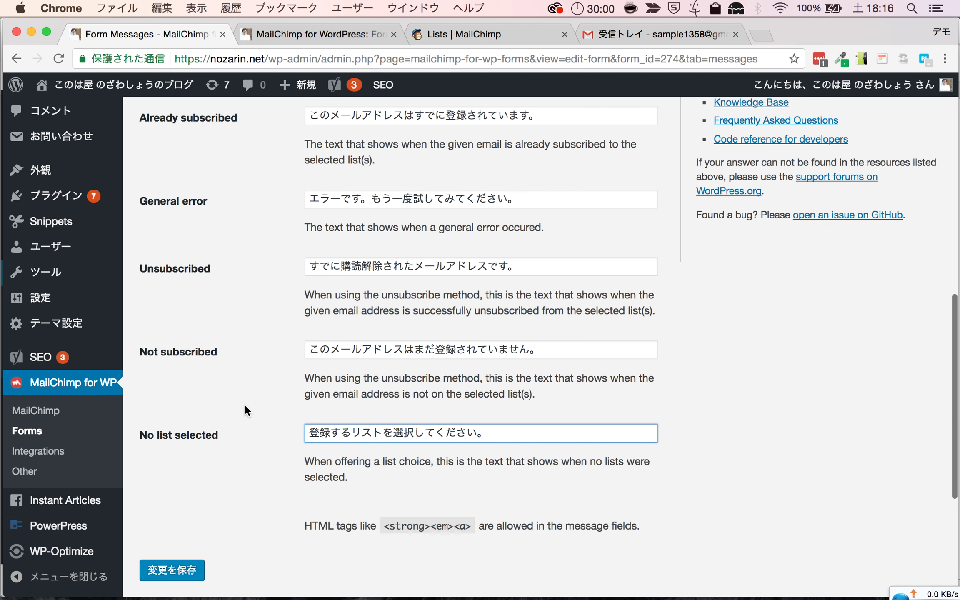
Step: Show the browser's 日本語に翻訳 option for the messages page without applying it
right_click(251, 392)
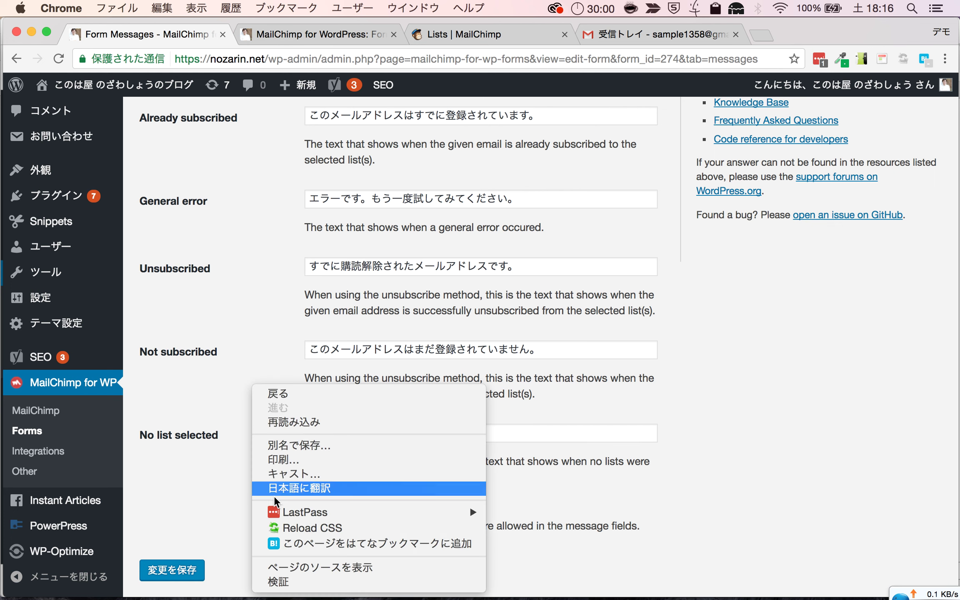
click(219, 499)
scroll(217, 558, down, 1)
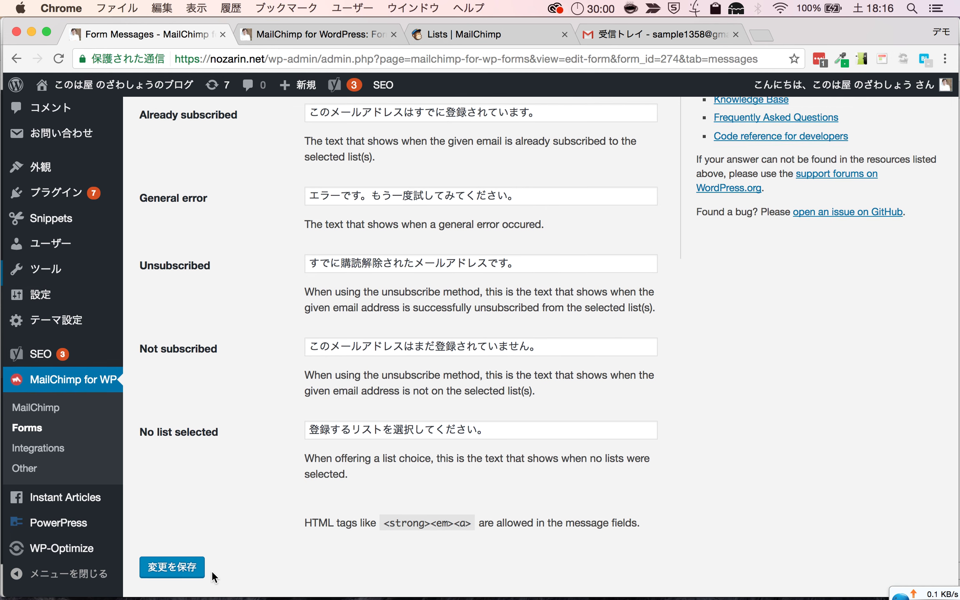
scroll(212, 571, down, 1)
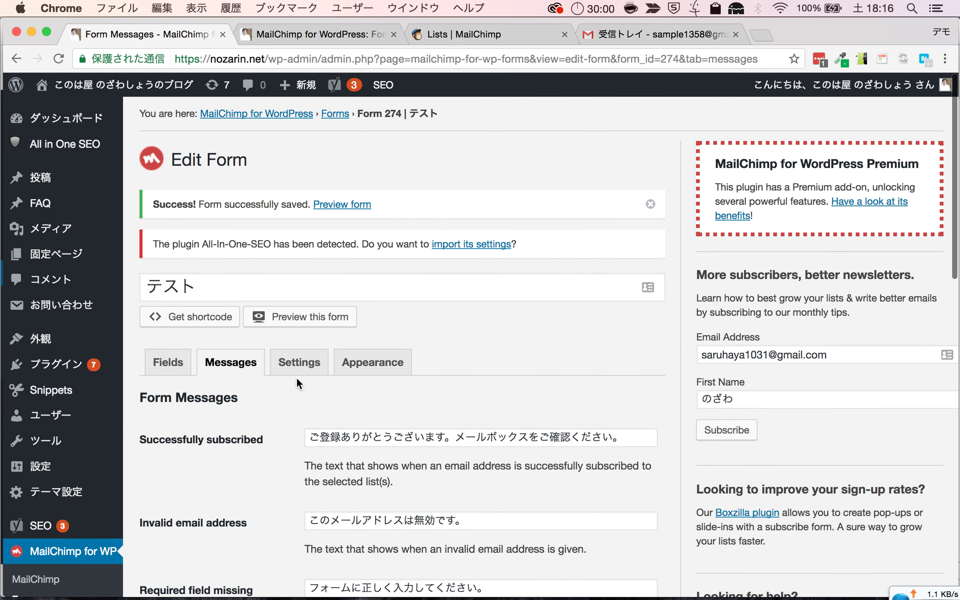
Step: Open the form's settings and compare the テスト用 list it subscribes to with the Lists page in MailChimp
click(296, 377)
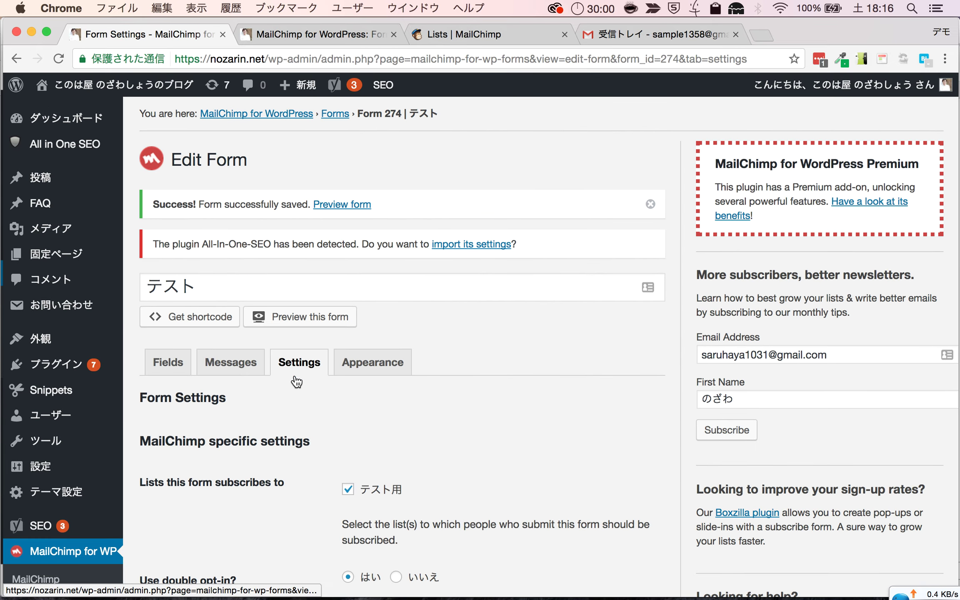
scroll(264, 489, down, 3)
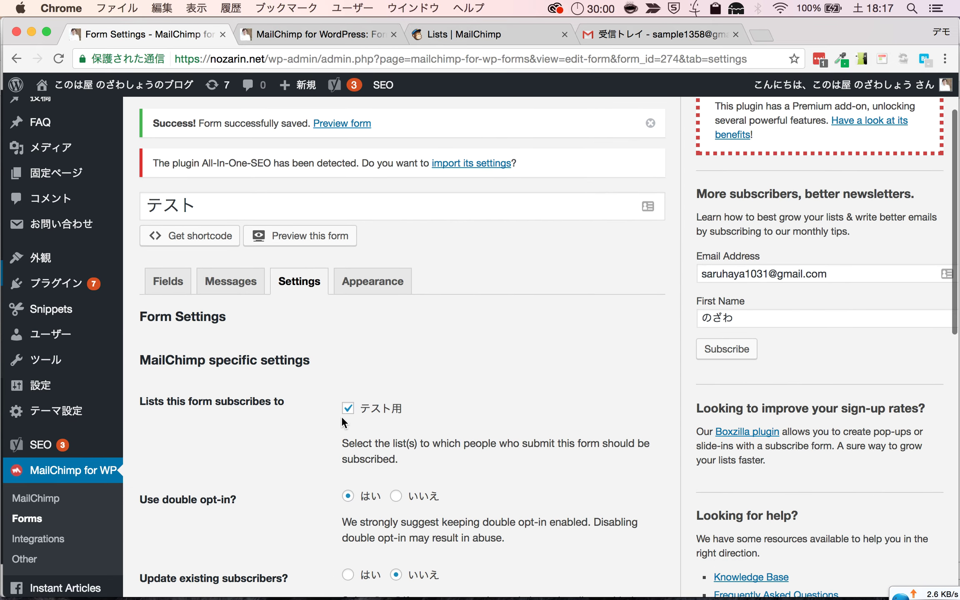
click(493, 33)
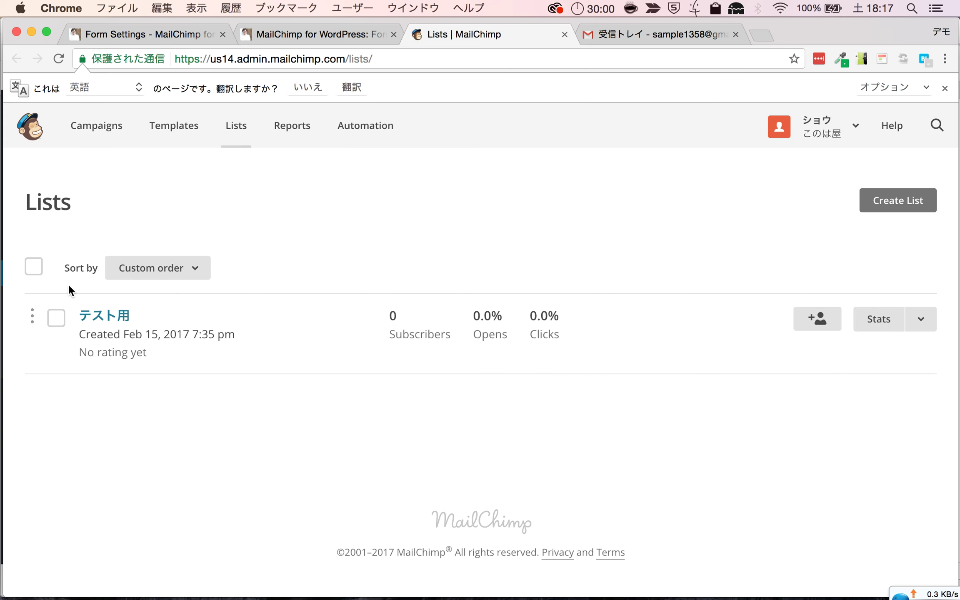
click(178, 33)
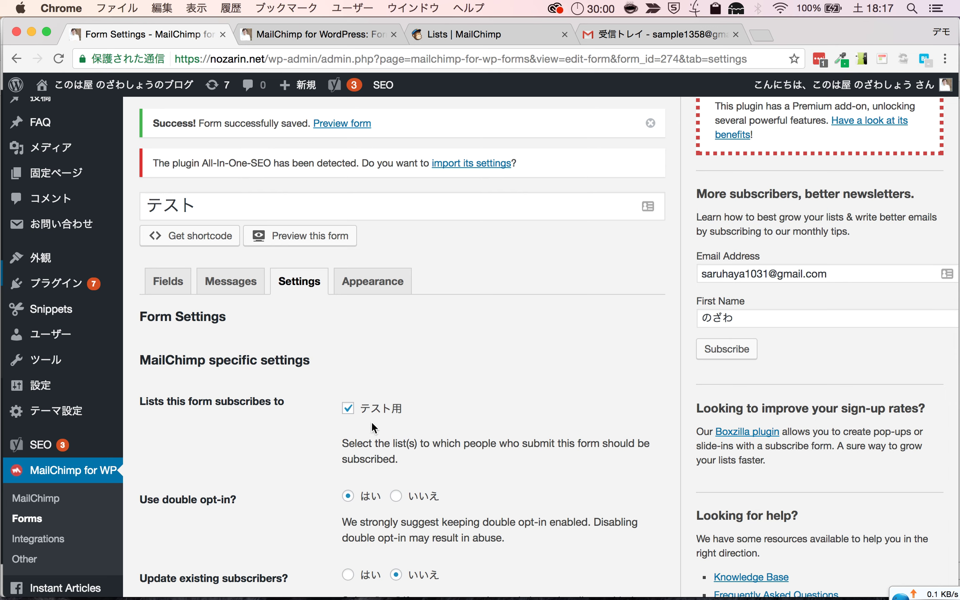
click(480, 40)
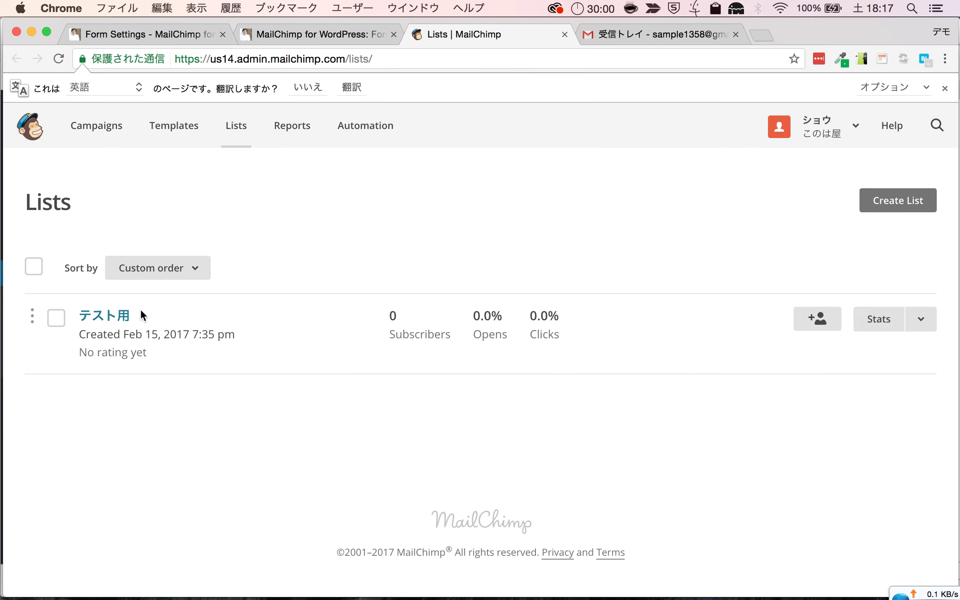
click(210, 27)
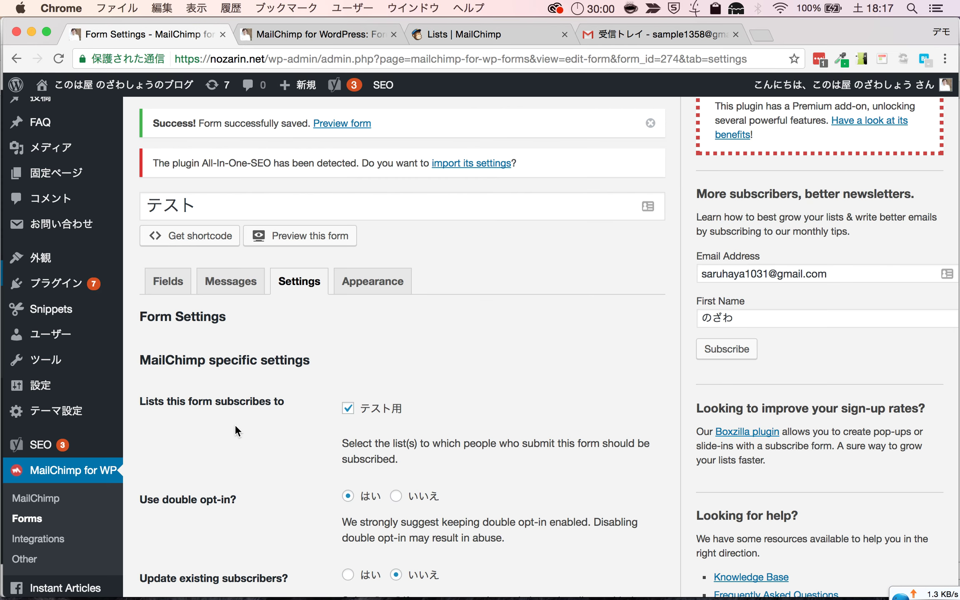
Step: Review the form's opt-in and behaviour settings and highlight the URL it redirects to after successful sign-ups
scroll(235, 425, down, 2)
scroll(277, 490, down, 12)
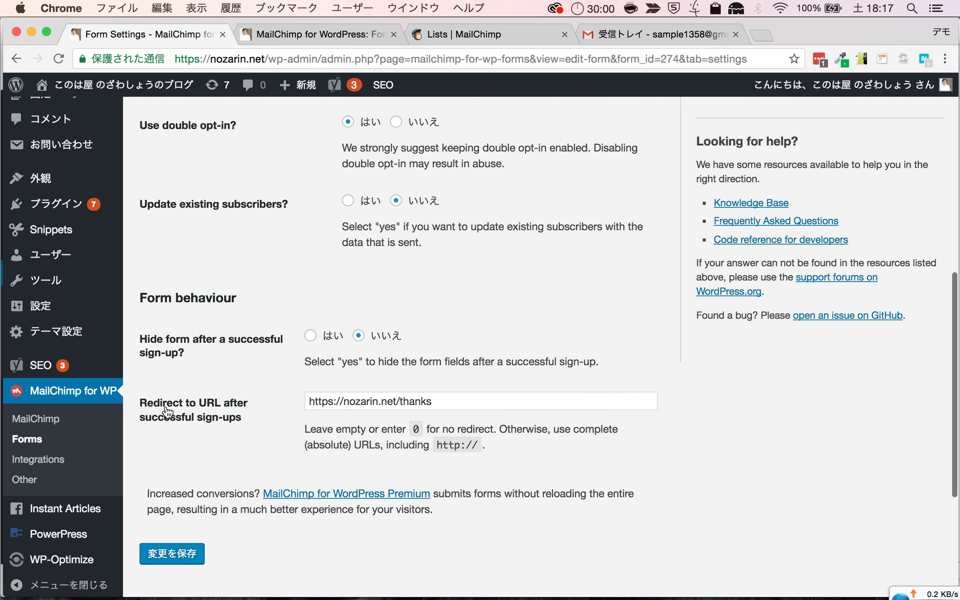
click(348, 402)
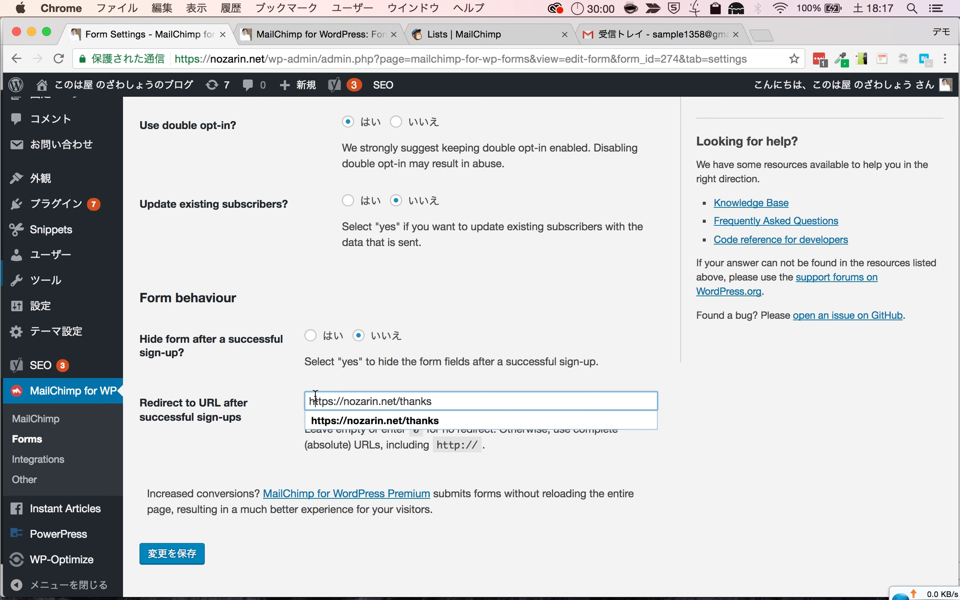
mouse_move(311, 402)
mouse_down()
mouse_move(438, 398)
mouse_move(294, 410)
mouse_up()
click(427, 403)
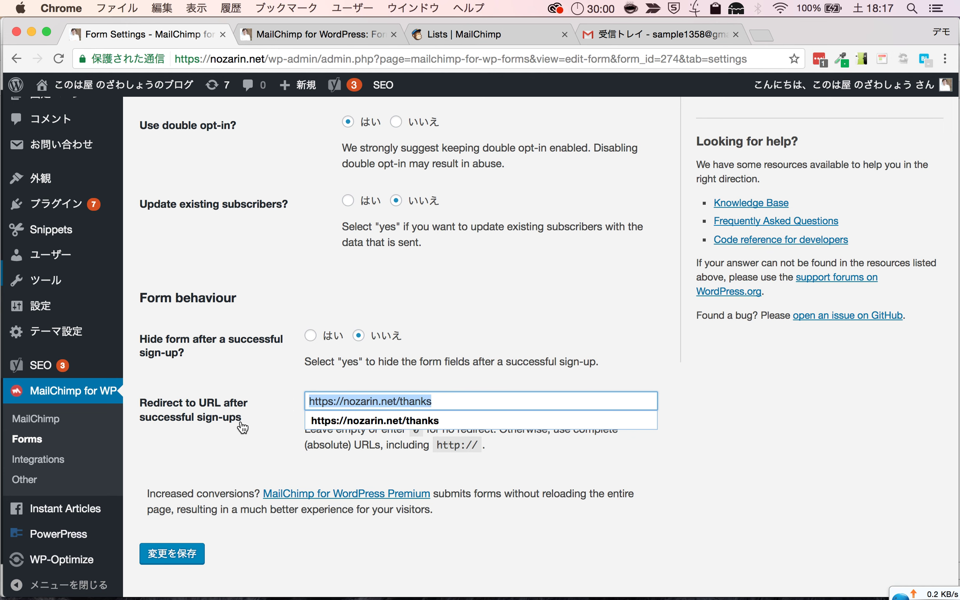
Step: Look at the name field and submit button in the form preview and save the form's settings
click(349, 37)
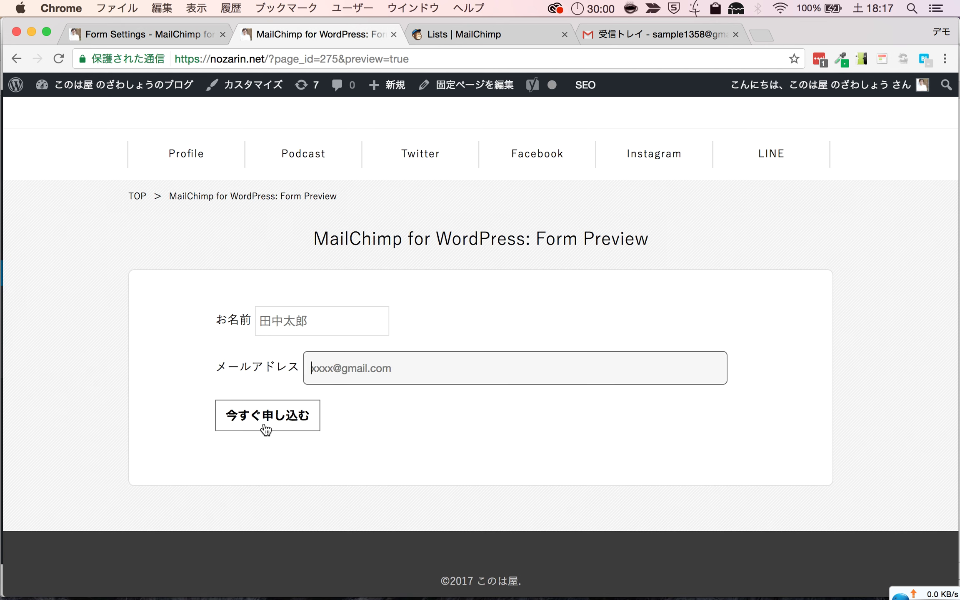
click(292, 322)
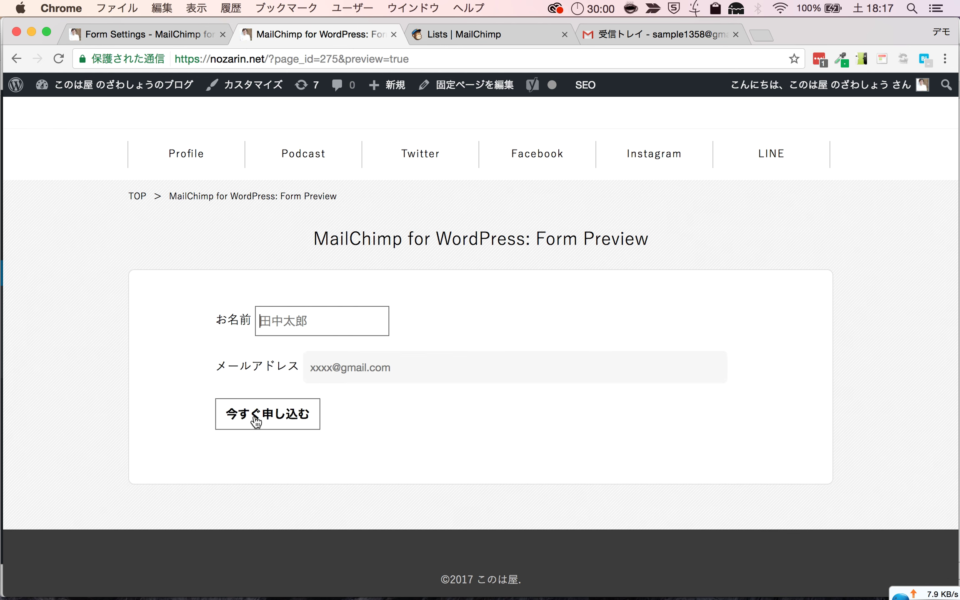
click(174, 37)
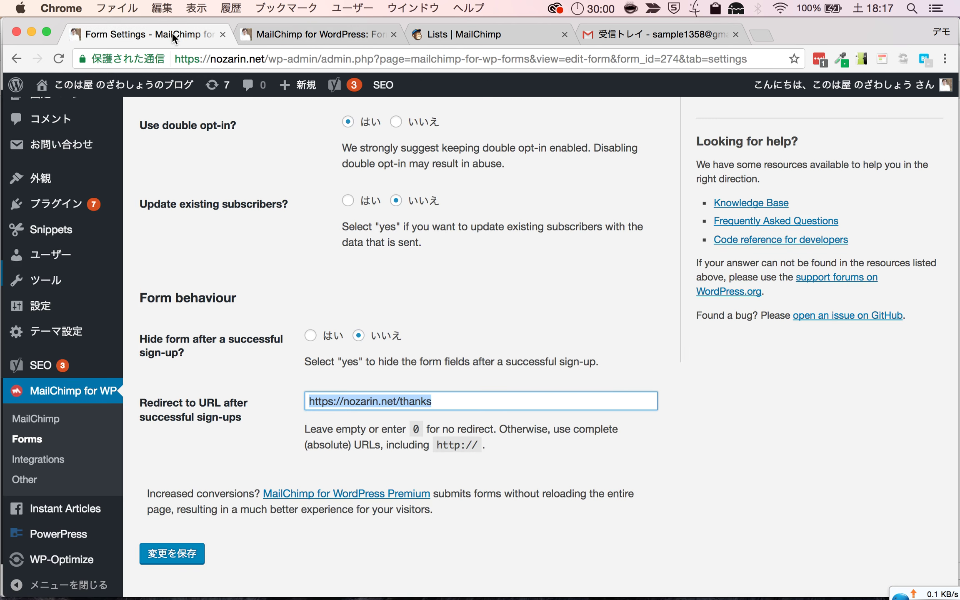
click(178, 557)
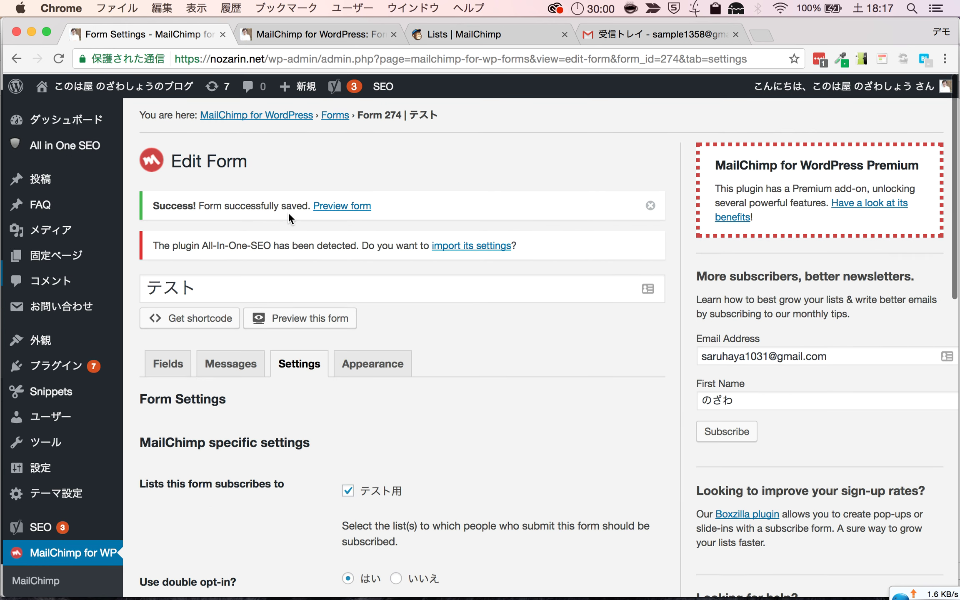
Step: Look up the form's shortcode and open the draft page テスト for editing at its shortcode text
click(234, 320)
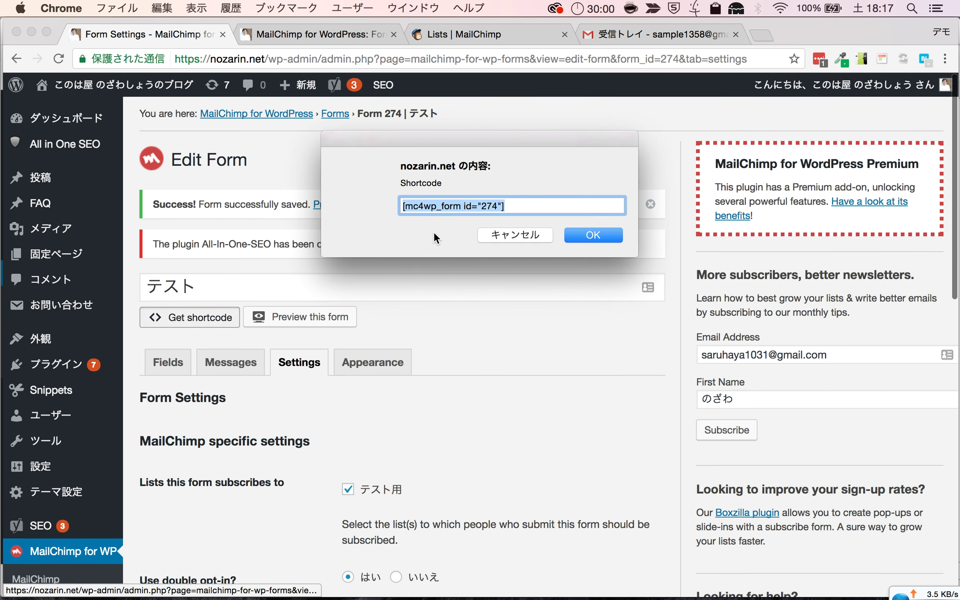
click(538, 241)
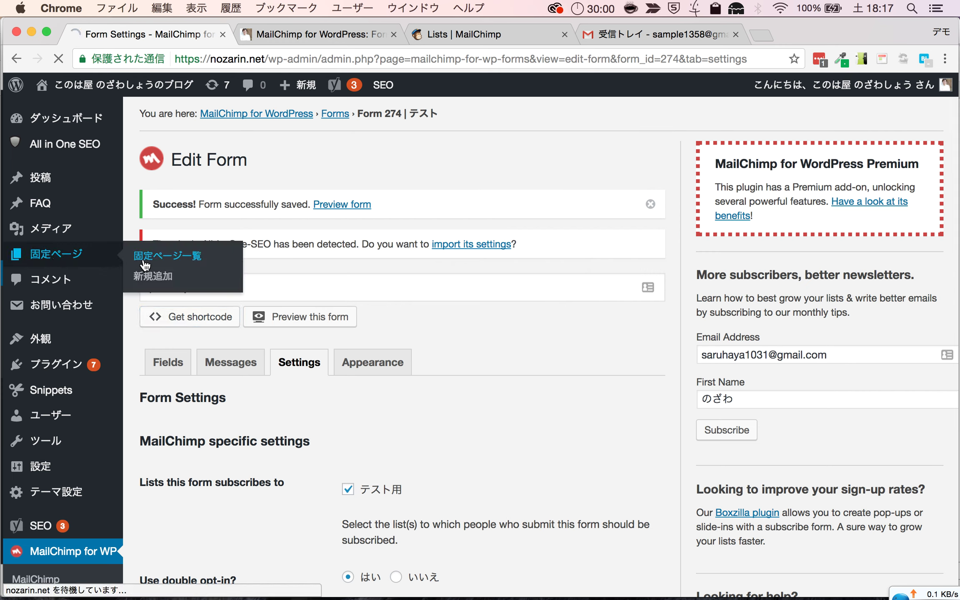
click(138, 254)
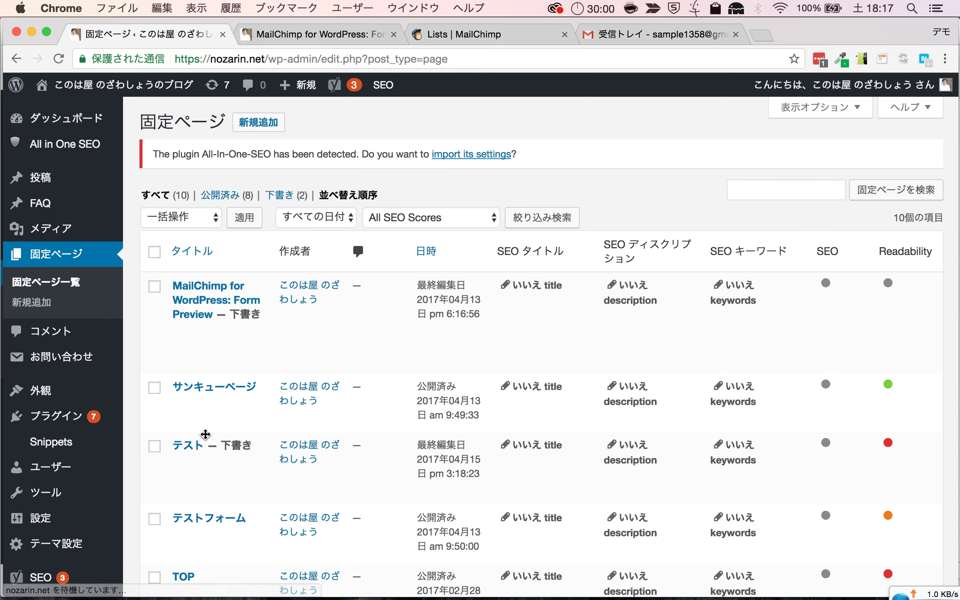
scroll(189, 445, down, 1)
click(188, 441)
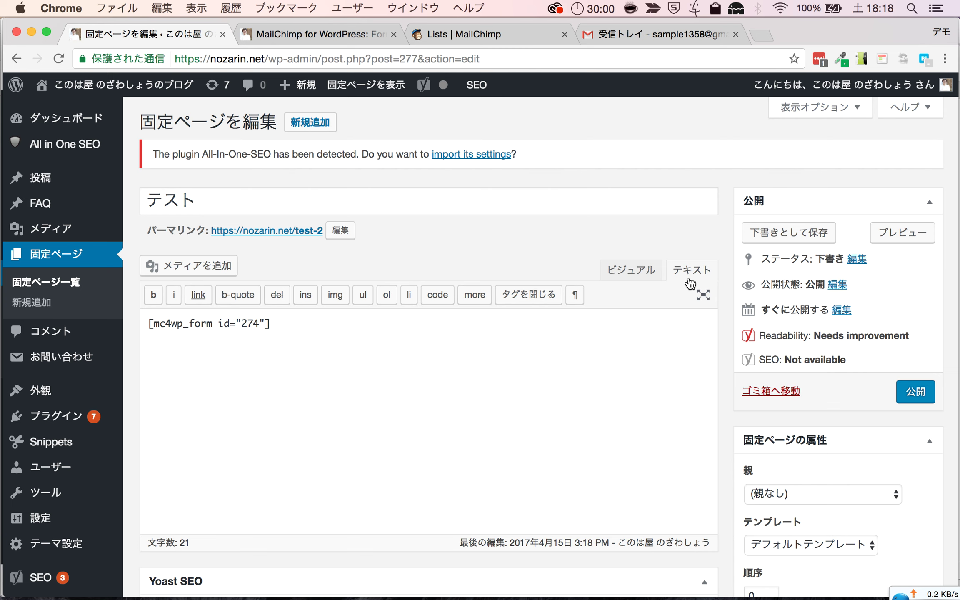
click(305, 334)
Step: Preview the テスト page through its permalink and submit the sign-up form with a name and an email address
click(301, 232)
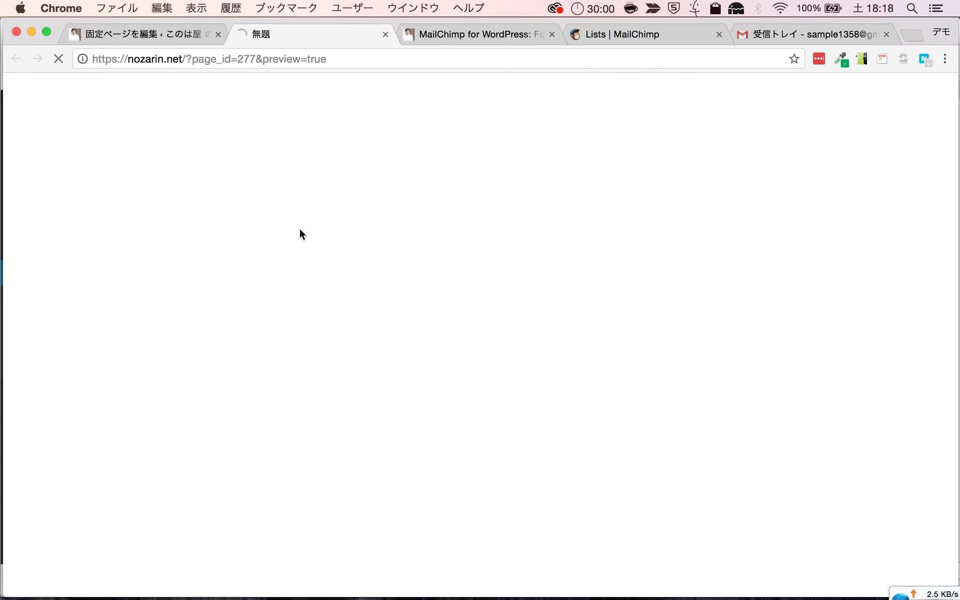
scroll(330, 354, down, 3)
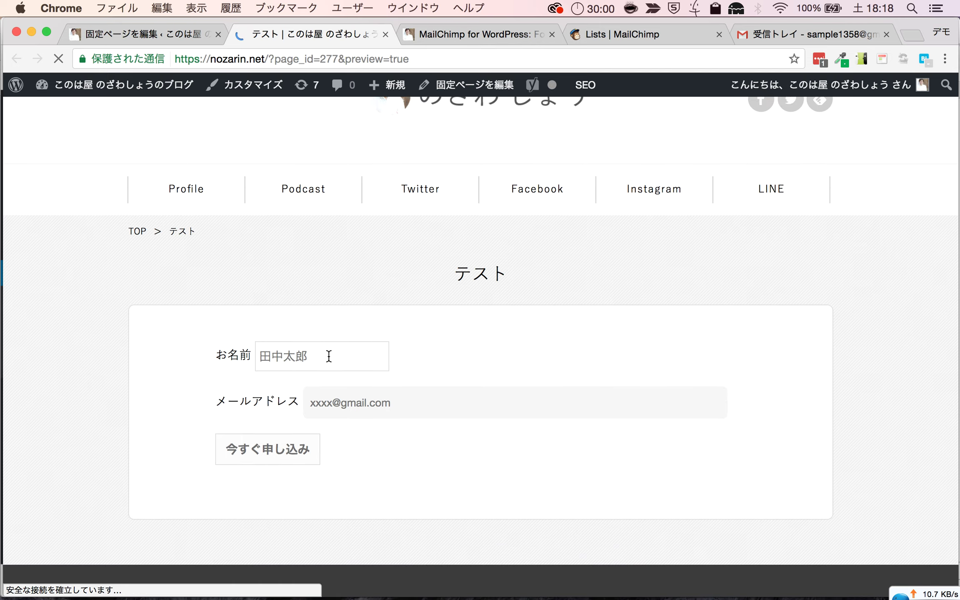
click(298, 357)
click(295, 401)
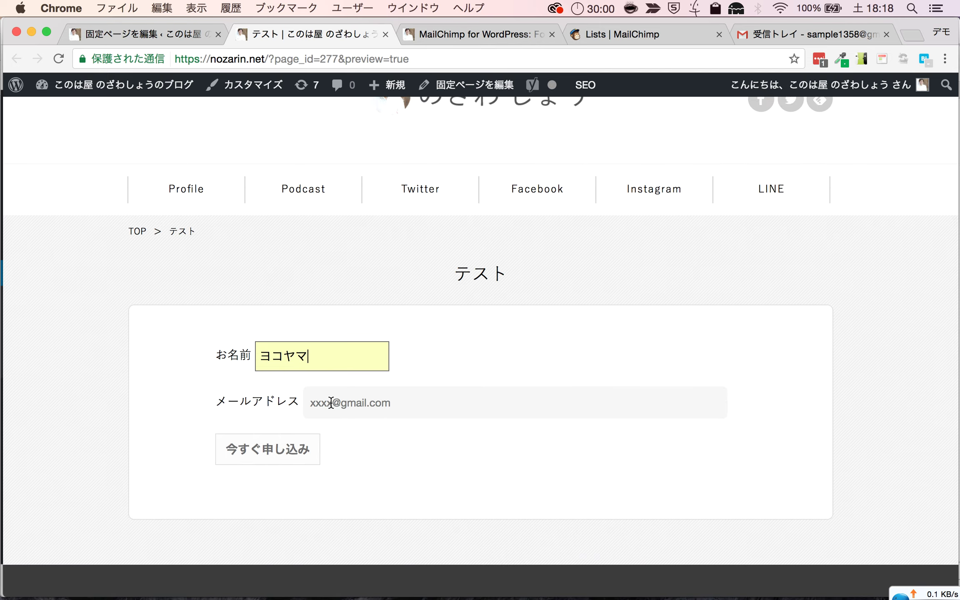
click(332, 402)
click(321, 430)
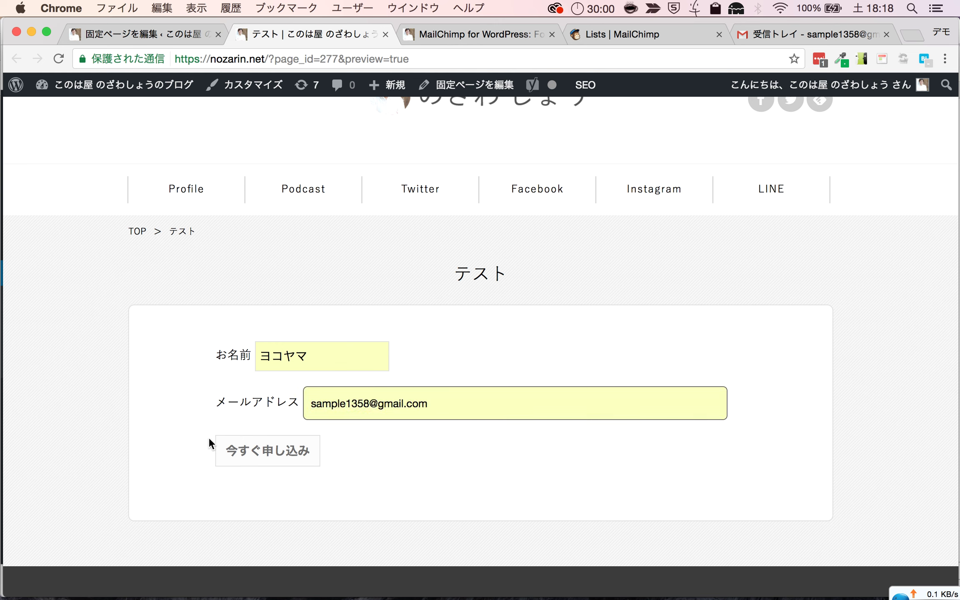
click(258, 462)
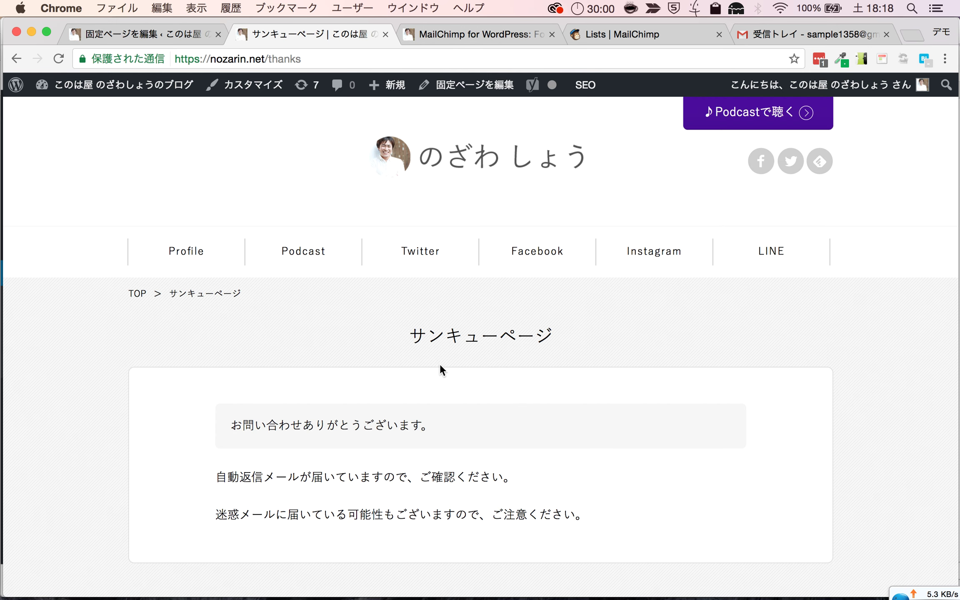
Step: Highlight the サンキューページ heading and open the newest テスト用: 購読確認のお願い email in Gmail
drag(403, 336, 555, 331)
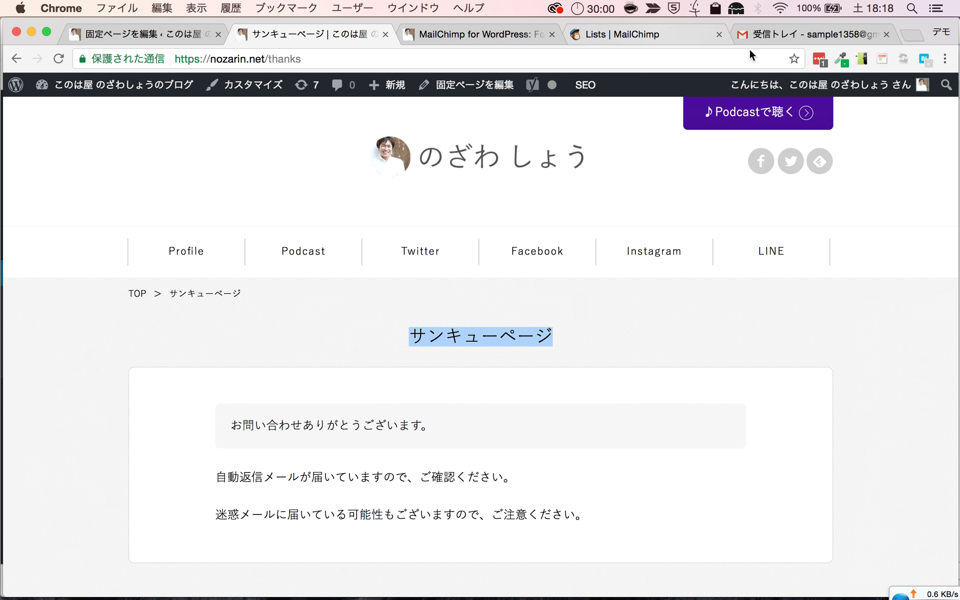
click(768, 37)
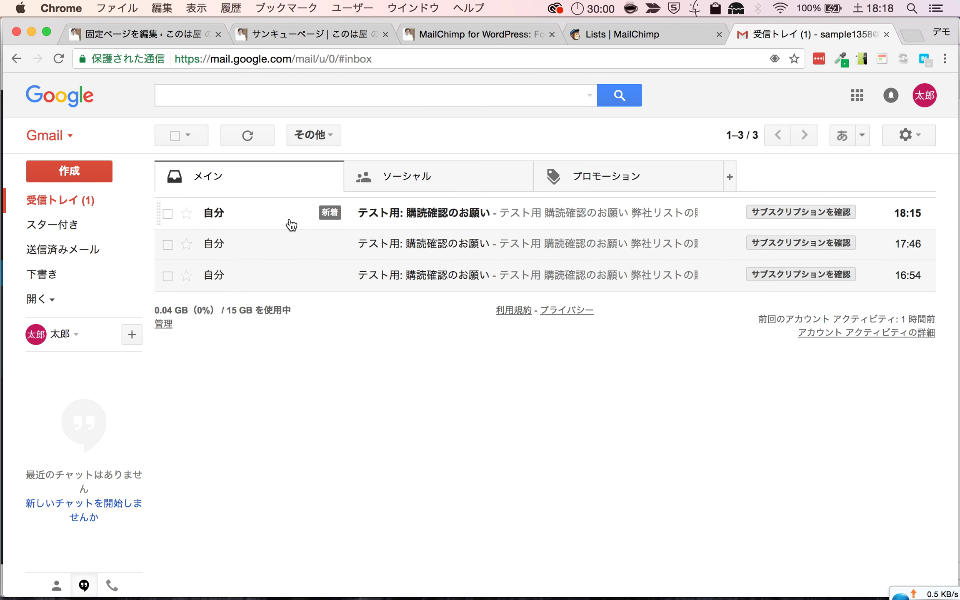
click(291, 225)
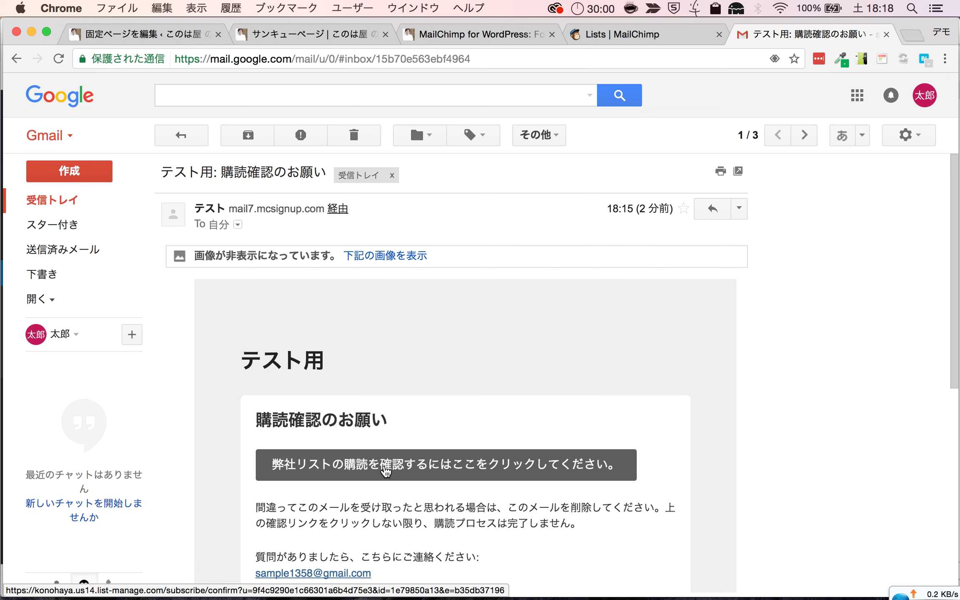
Step: Check the テスト用 list's subscribers in MailChimp and return to the テスト page's editor in WordPress
click(600, 42)
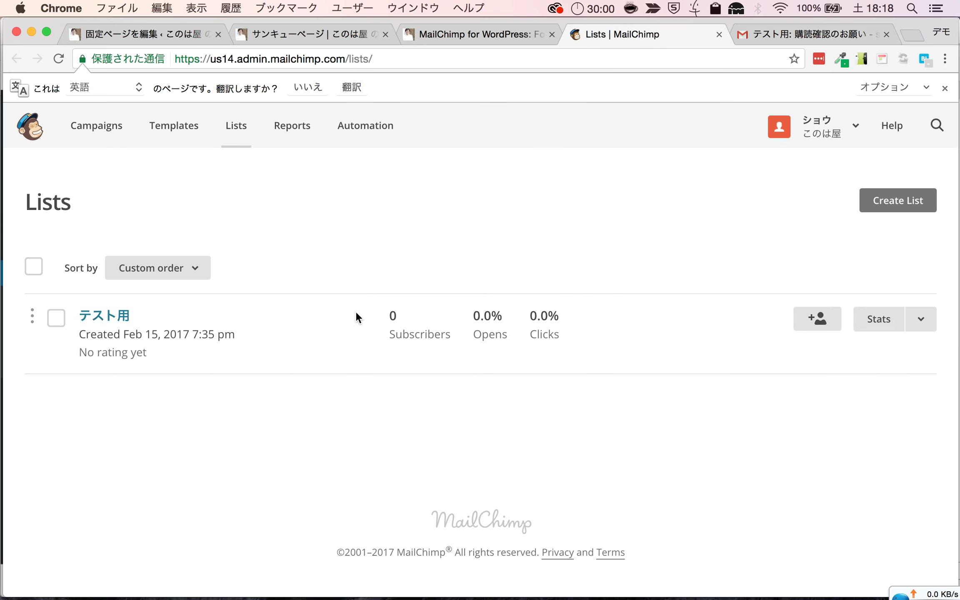
click(297, 31)
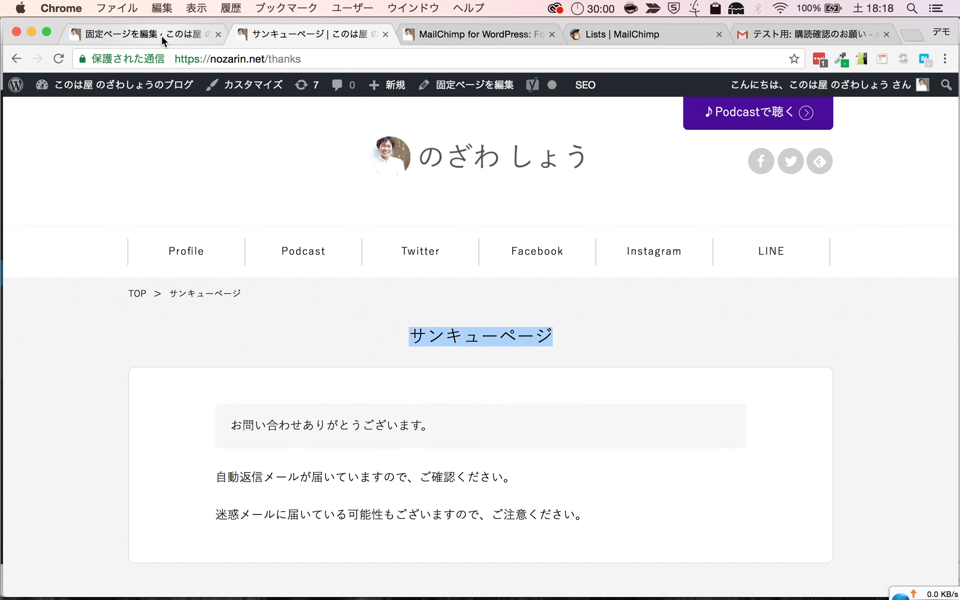
click(161, 35)
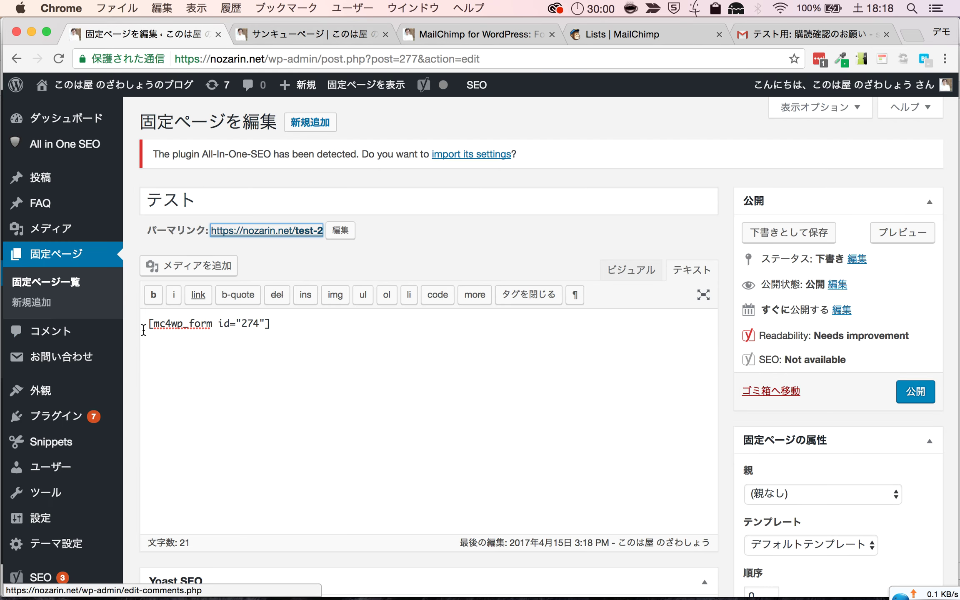